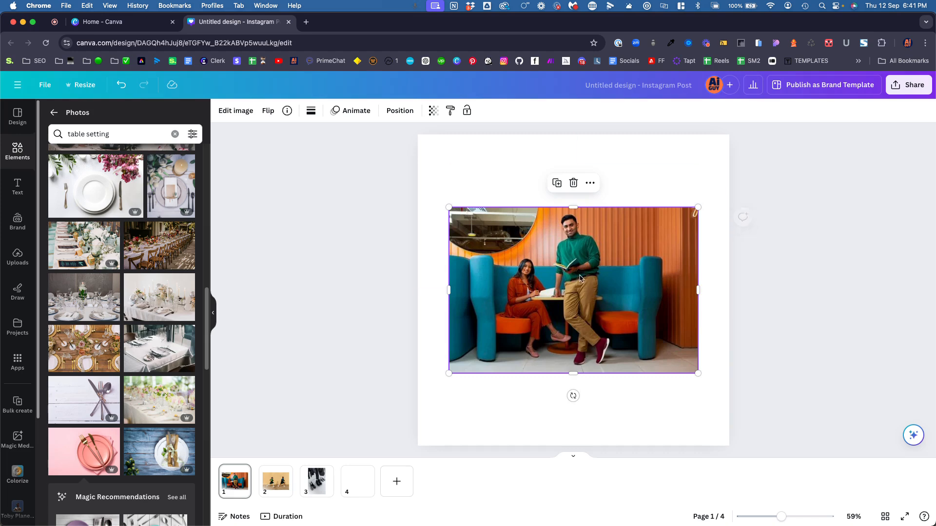
- Clear the photo search and move the photo of the two people flush with the page's left edge
{"action": "left_click_drag", "start_coordinate": [580, 281], "coordinate": [581, 283]}
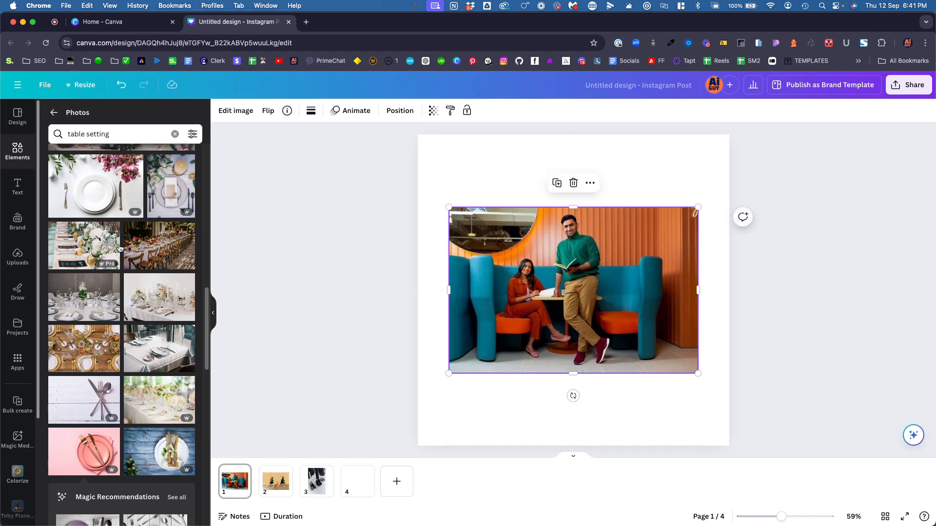
{"action": "left_click", "coordinate": [175, 134]}
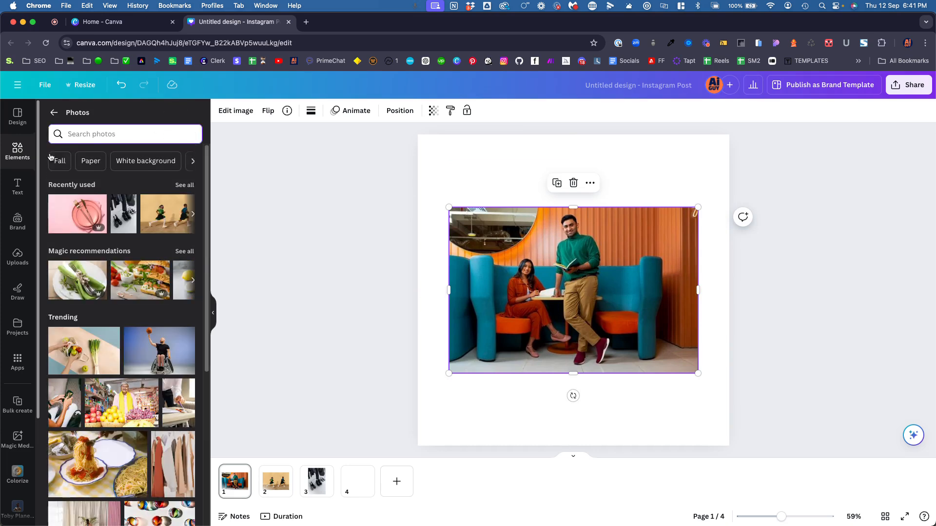
{"action": "scroll", "coordinate": [140, 418], "scroll_direction": "down", "scroll_amount": 1}
{"action": "scroll", "coordinate": [140, 418], "scroll_direction": "down", "scroll_amount": 5}
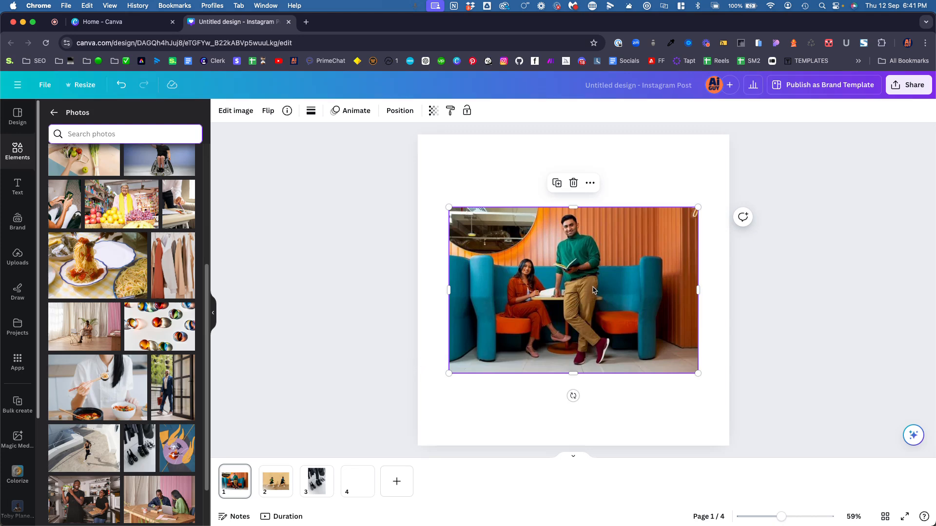
{"action": "left_click", "coordinate": [625, 291]}
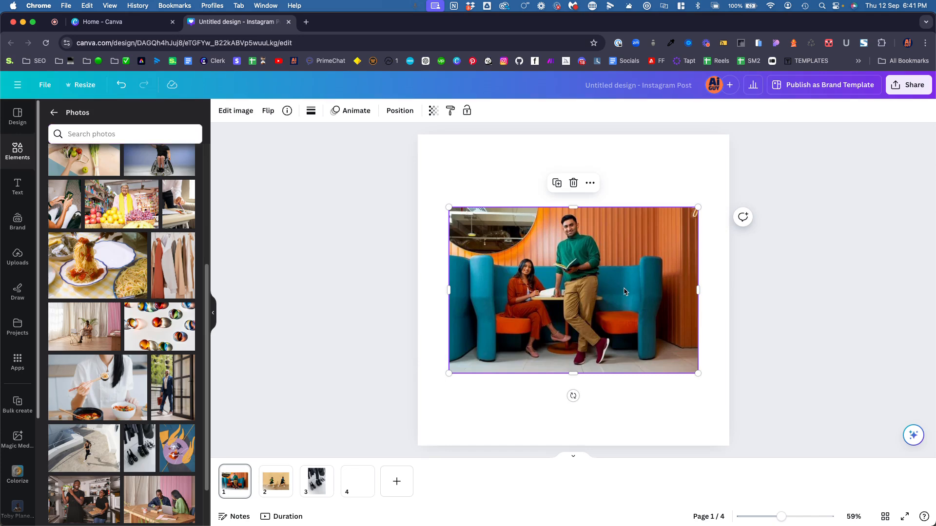
{"action": "left_click_drag", "start_coordinate": [627, 296], "coordinate": [600, 294]}
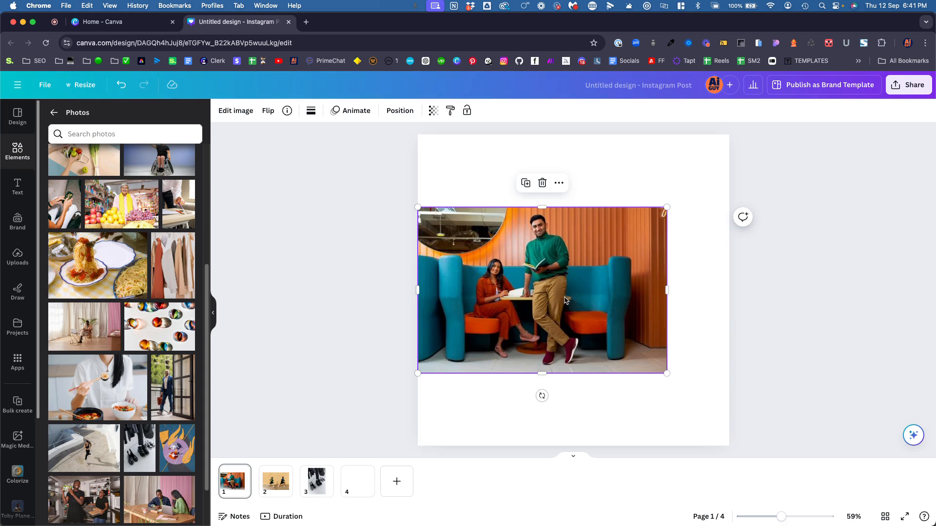
- Try a freeform Magic Expand of the photo out to the page's right edge, compare the generated results, and discard them
{"action": "left_click", "coordinate": [227, 112]}
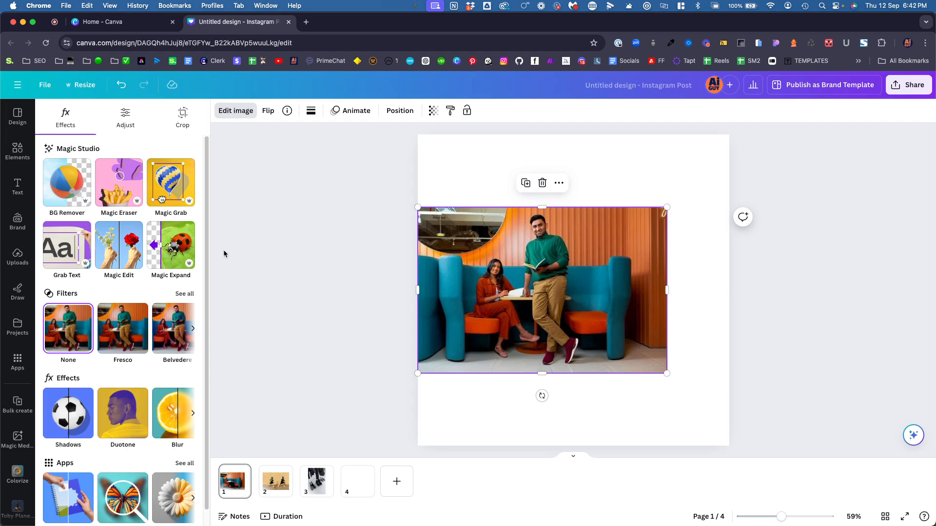
{"action": "left_click", "coordinate": [162, 271]}
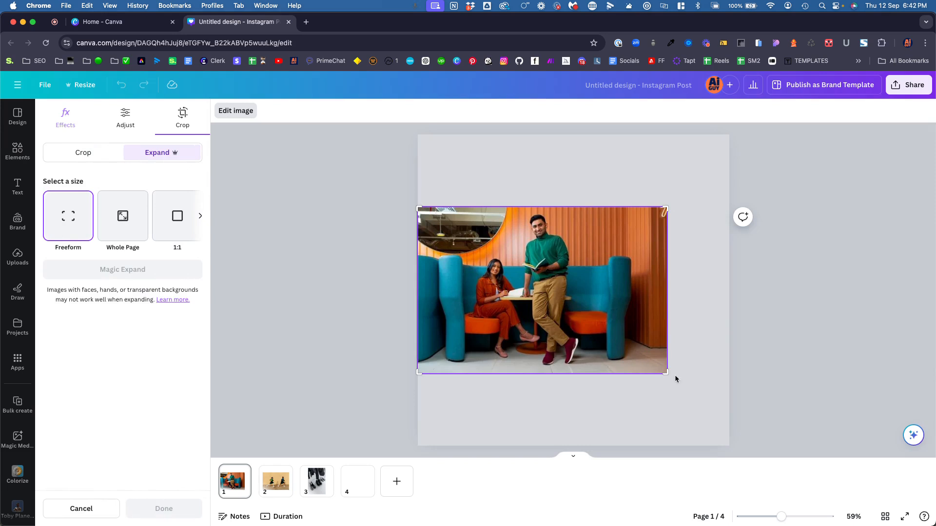
{"action": "left_click_drag", "start_coordinate": [668, 374], "coordinate": [729, 375]}
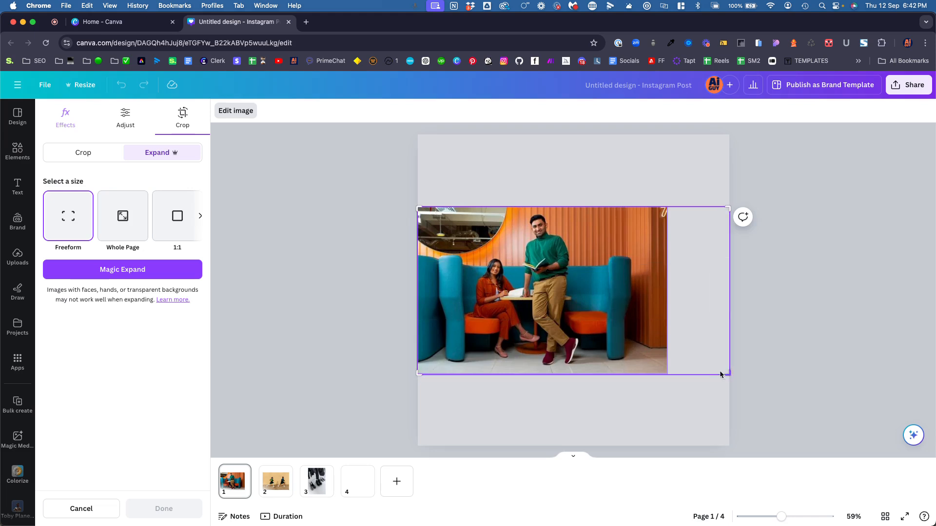
{"action": "left_click", "coordinate": [135, 271]}
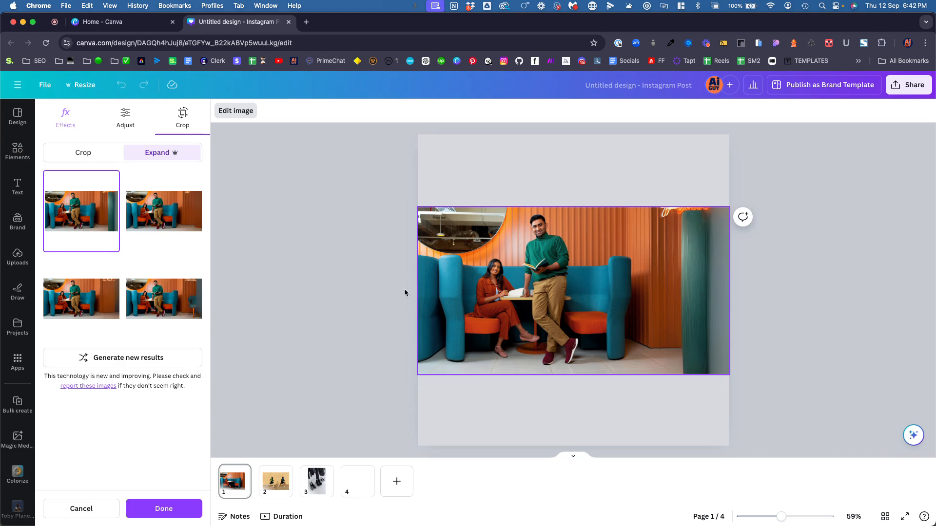
{"action": "left_click", "coordinate": [165, 299]}
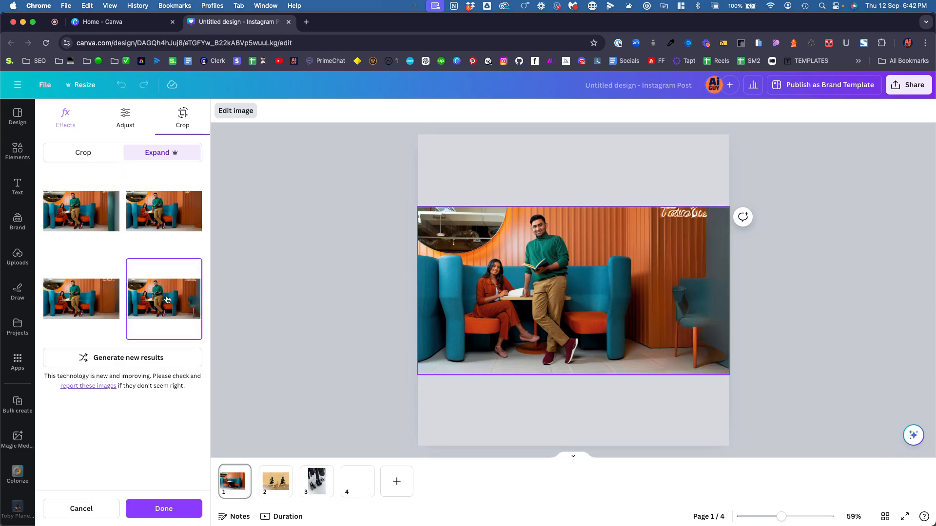
{"action": "left_click", "coordinate": [99, 303]}
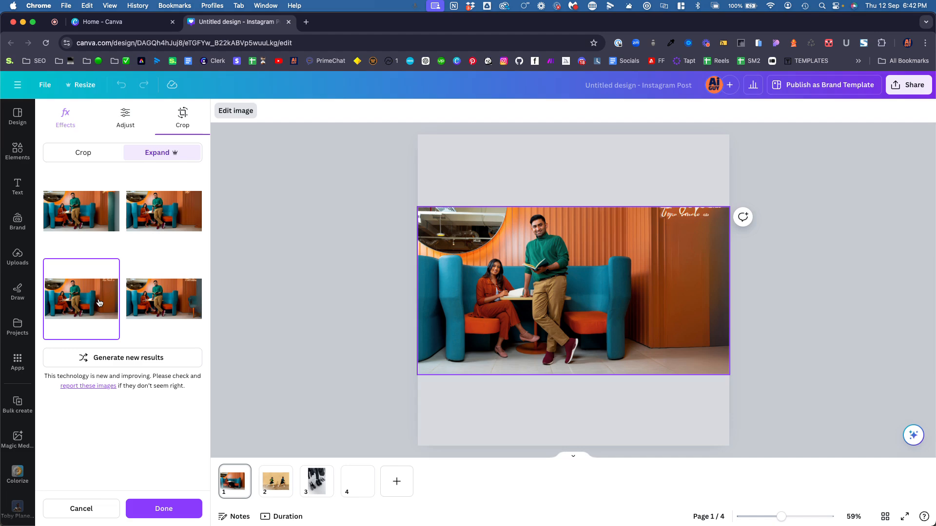
{"action": "left_click", "coordinate": [174, 225]}
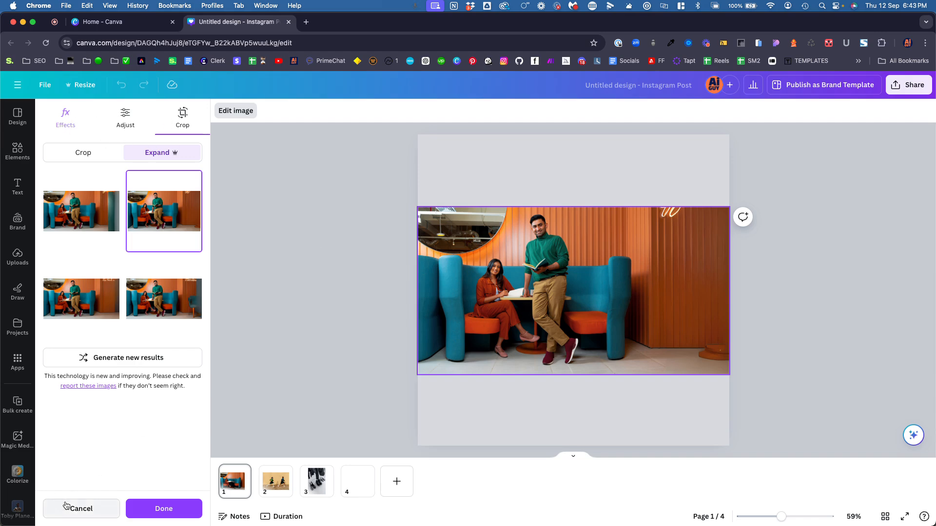
{"action": "left_click", "coordinate": [75, 510]}
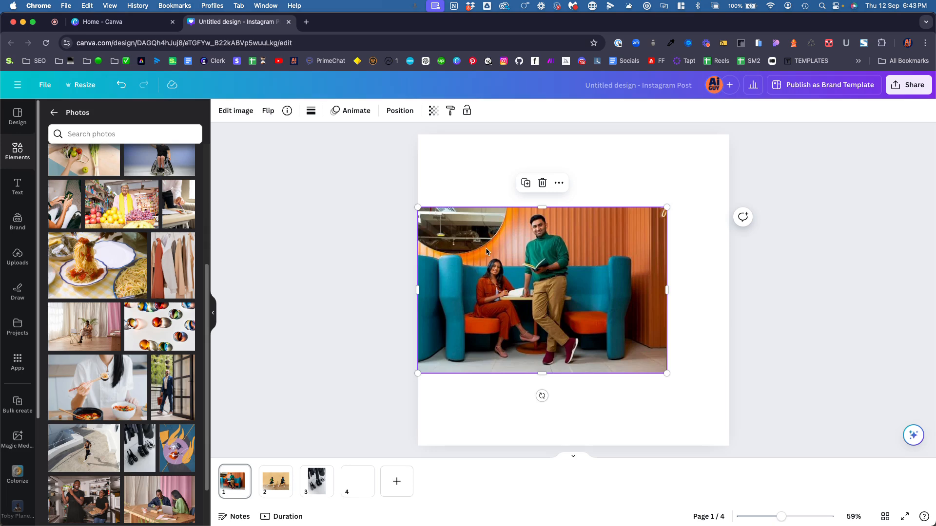
- Extend the photo's right side slightly with a freeform Magic Expand and keep the first generated result
{"action": "left_click", "coordinate": [236, 111]}
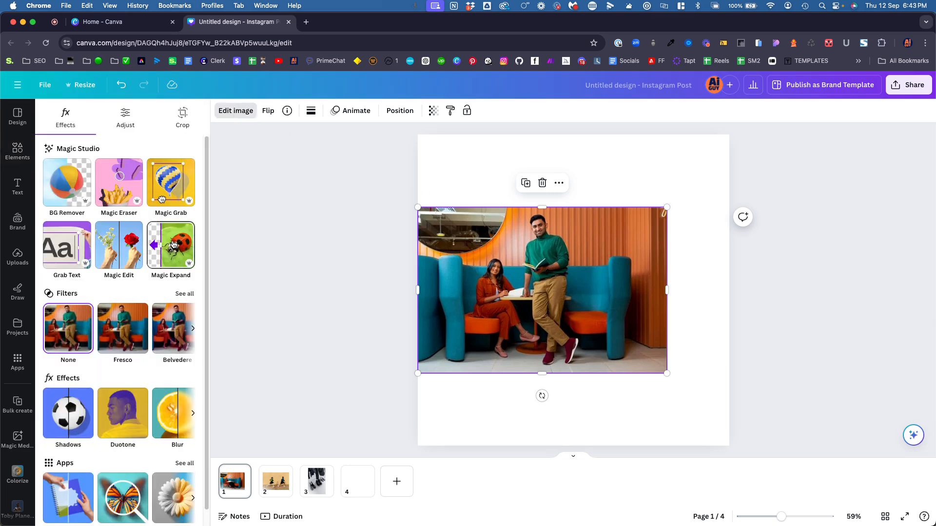
{"action": "left_click", "coordinate": [173, 245]}
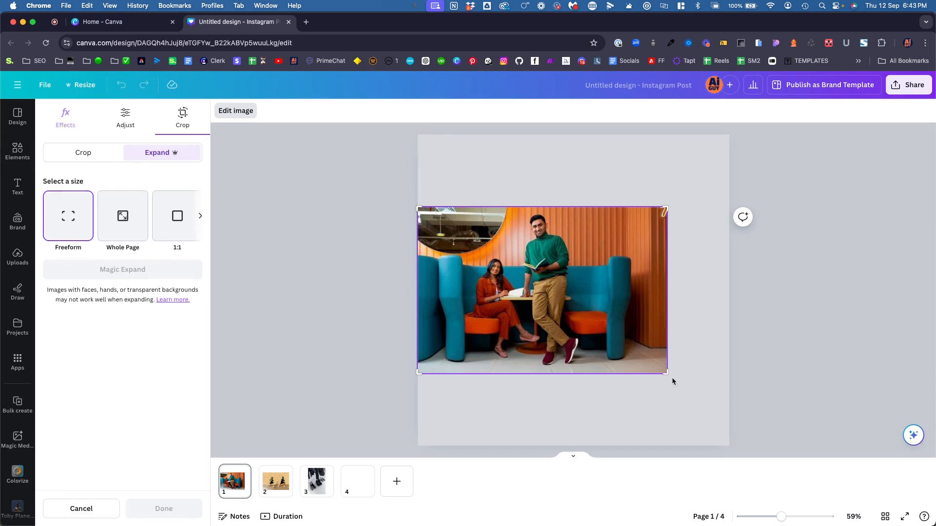
{"action": "left_click_drag", "start_coordinate": [669, 375], "coordinate": [685, 375]}
{"action": "left_click", "coordinate": [119, 270]}
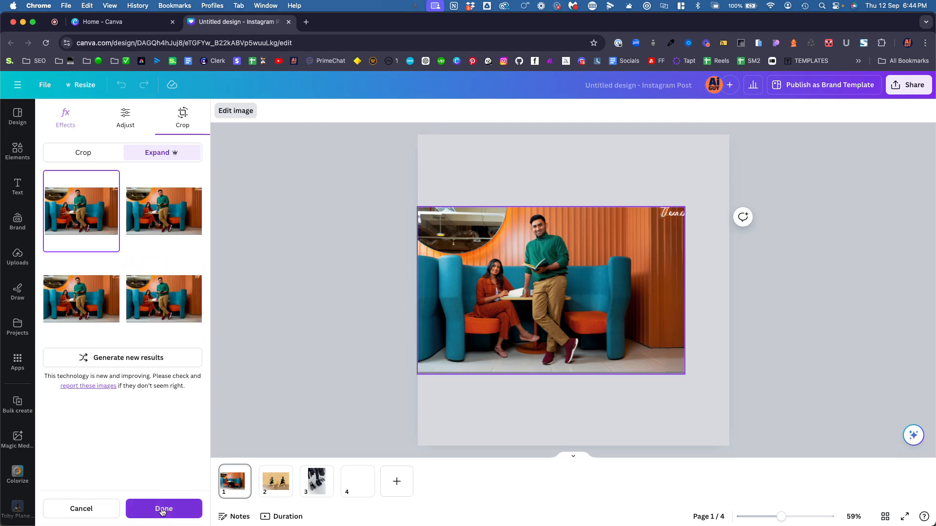
{"action": "left_click", "coordinate": [163, 510]}
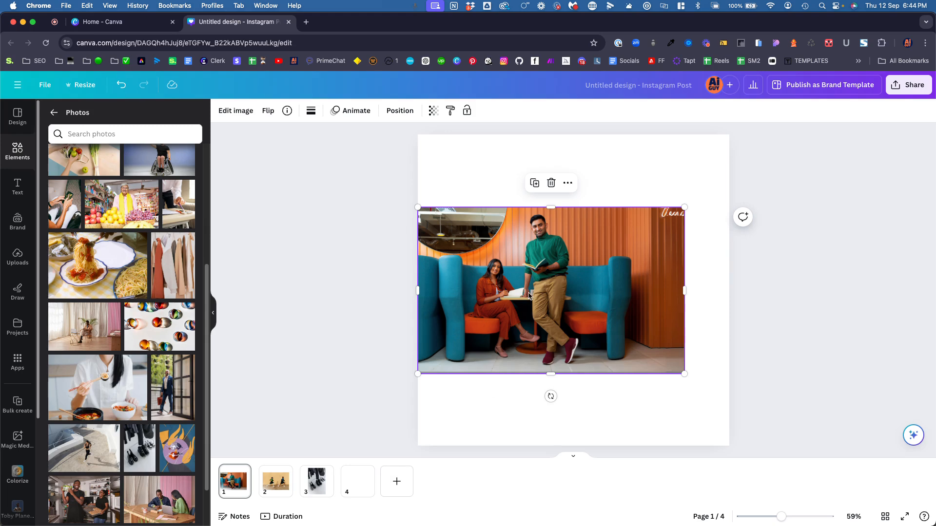
- Try a second small Magic Expand on the photo's right side, compare the generated results, and discard them
{"action": "left_click", "coordinate": [233, 112]}
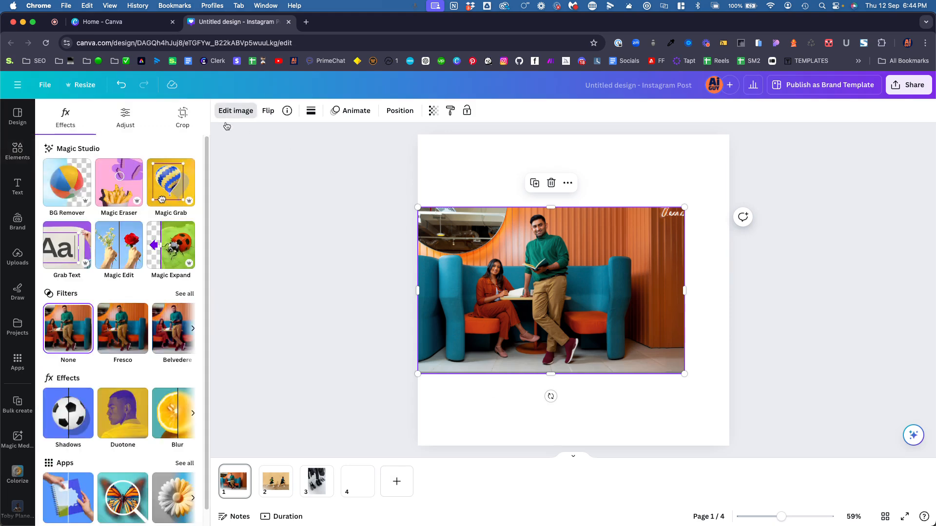
{"action": "left_click", "coordinate": [170, 253]}
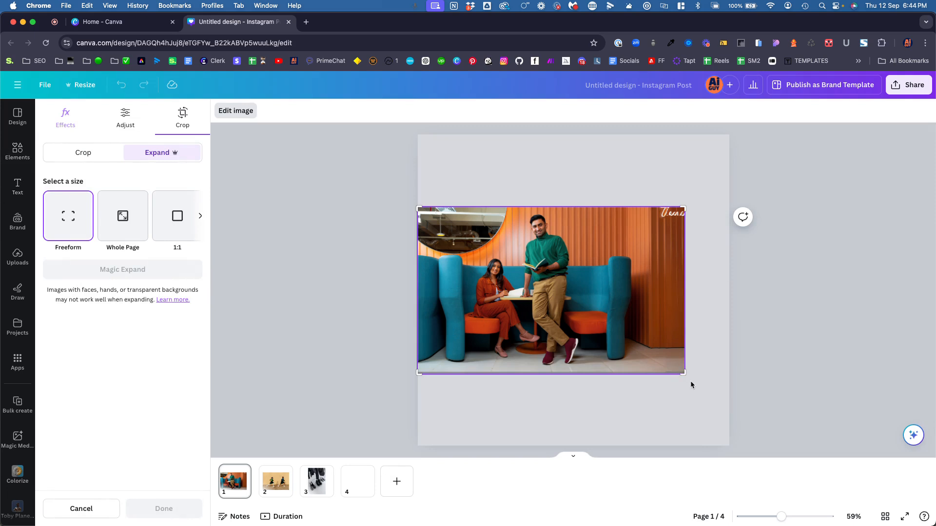
{"action": "left_click_drag", "start_coordinate": [685, 375], "coordinate": [705, 373]}
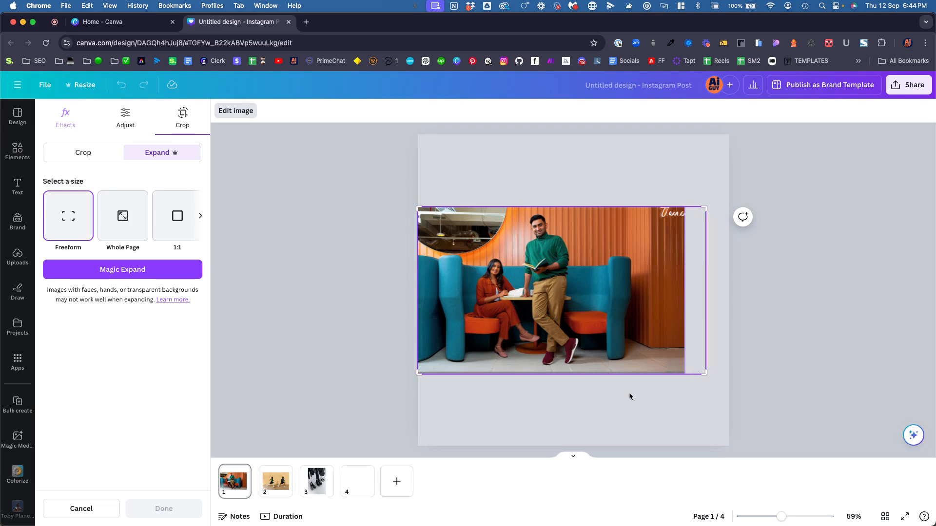
{"action": "left_click", "coordinate": [112, 274]}
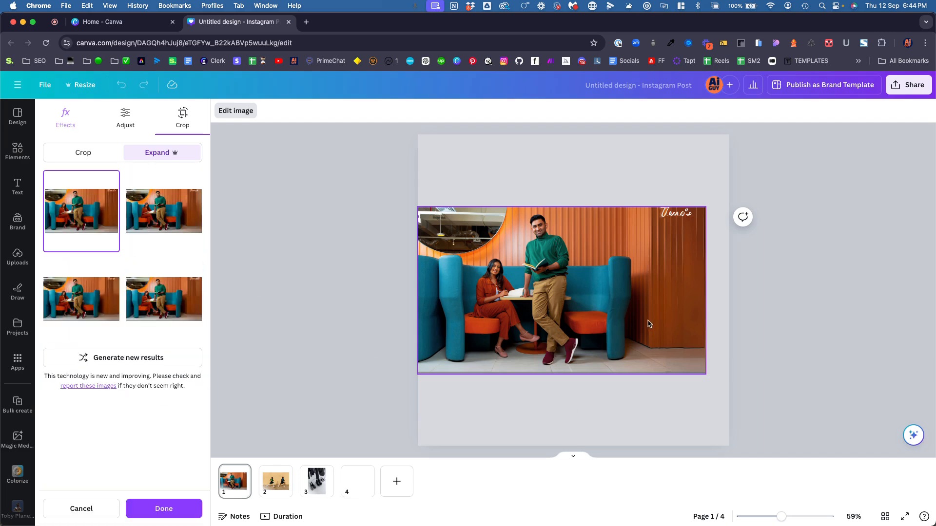
{"action": "left_click", "coordinate": [179, 306]}
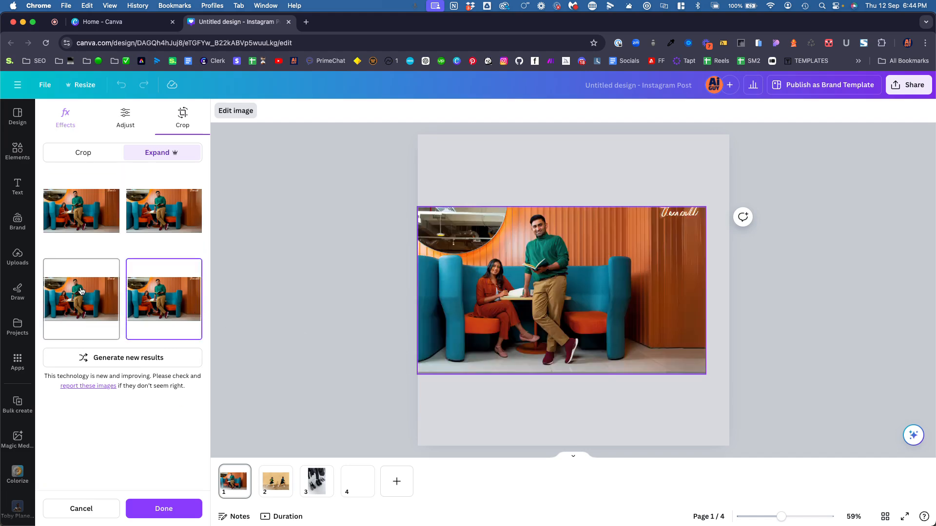
{"action": "left_click", "coordinate": [84, 302]}
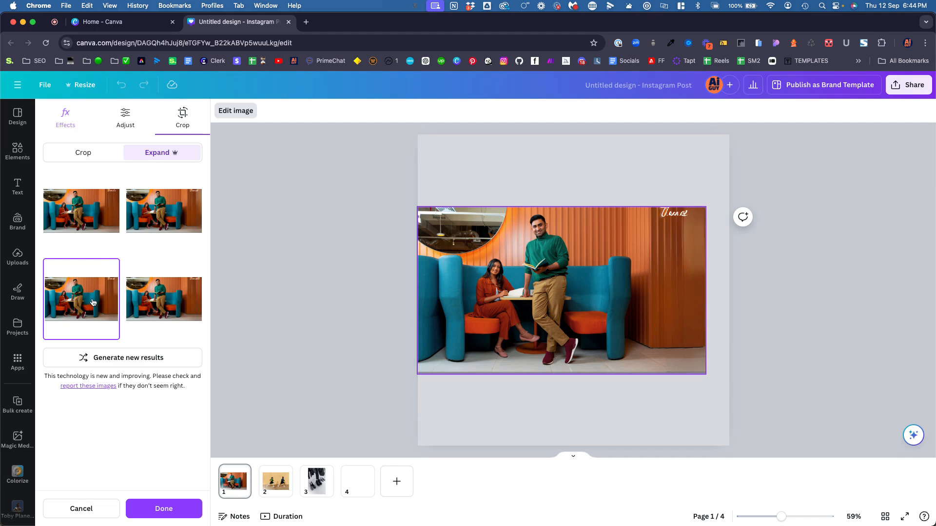
{"action": "left_click", "coordinate": [92, 219]}
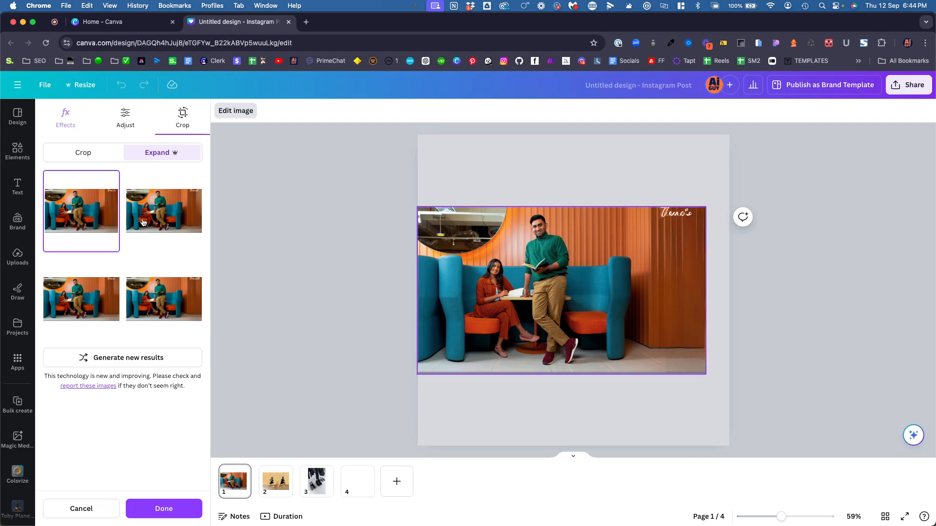
{"action": "left_click", "coordinate": [185, 217]}
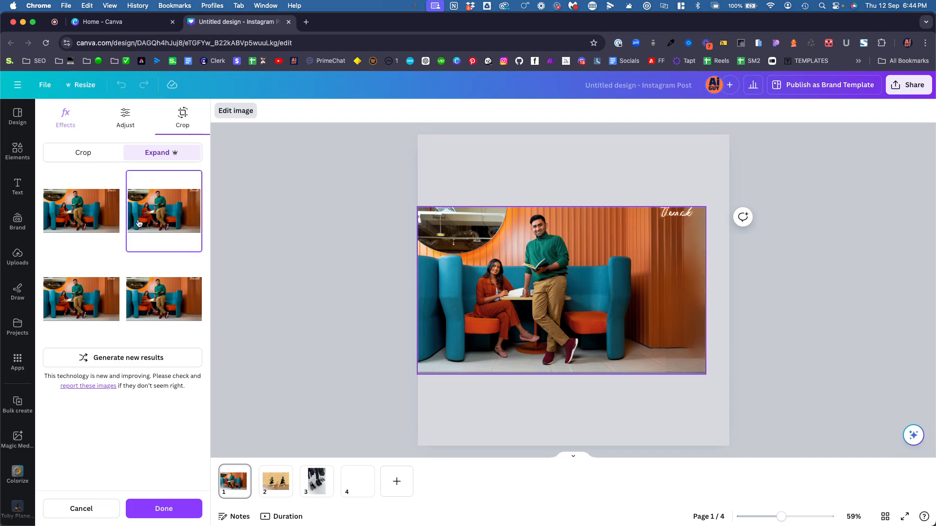
{"action": "left_click", "coordinate": [83, 218]}
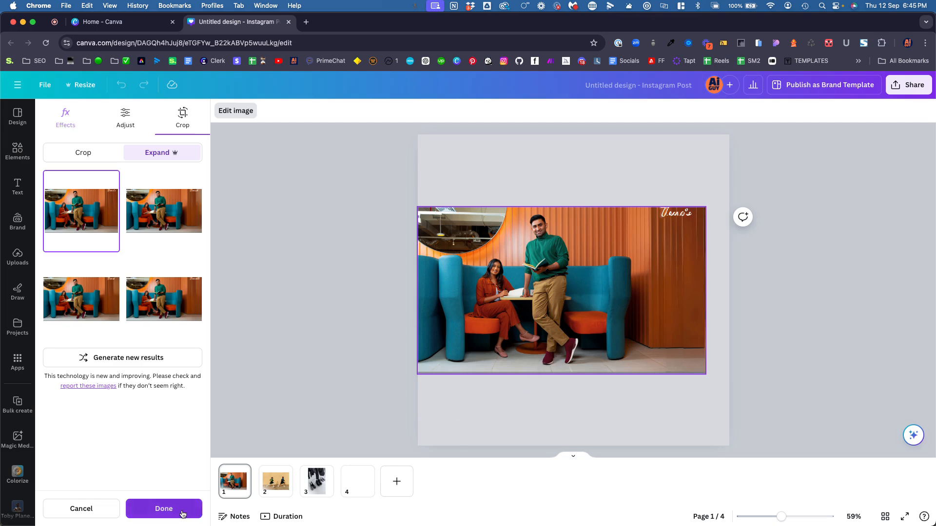
{"action": "left_click", "coordinate": [74, 514]}
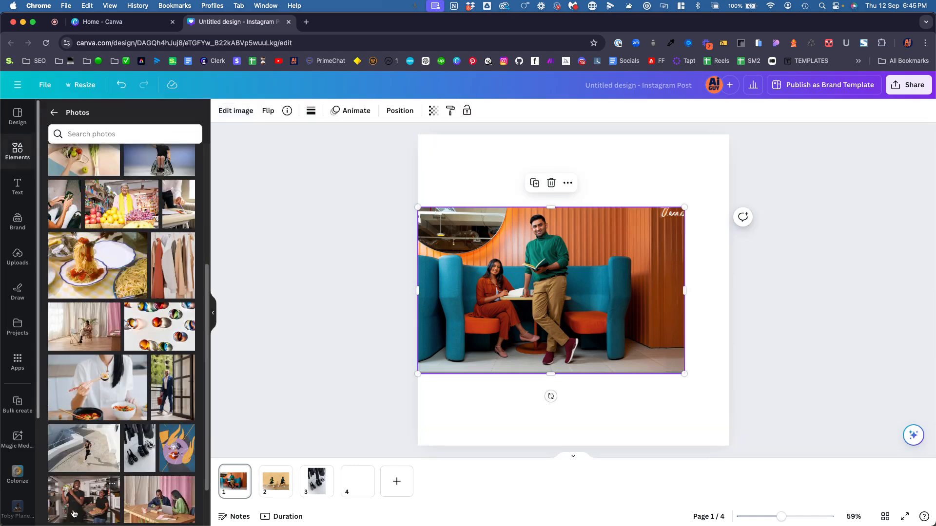
- Center the expanded photo horizontally on the page
{"action": "left_click_drag", "start_coordinate": [604, 284], "coordinate": [619, 284]}
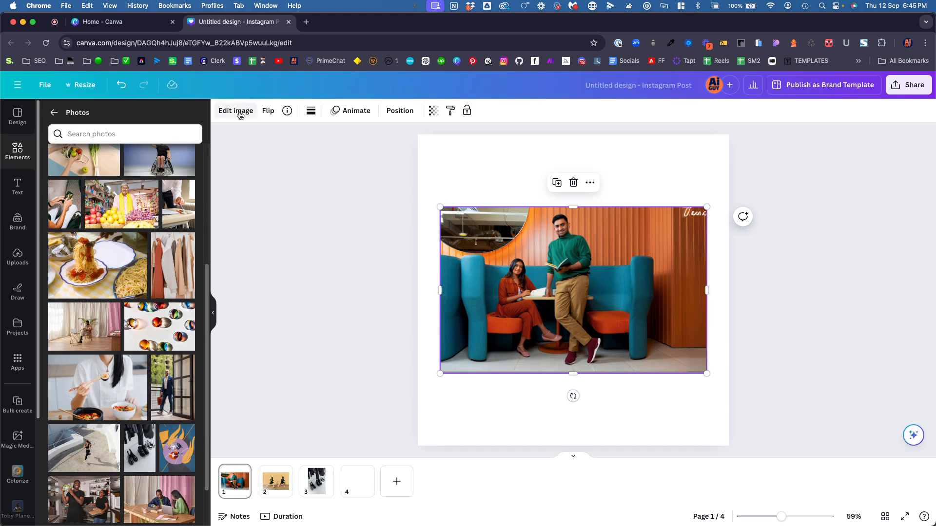
- Separate the standing man from the photo with Magic Grab in Click mode and move him right, in front of the empty orange seat
{"action": "left_click", "coordinate": [237, 111]}
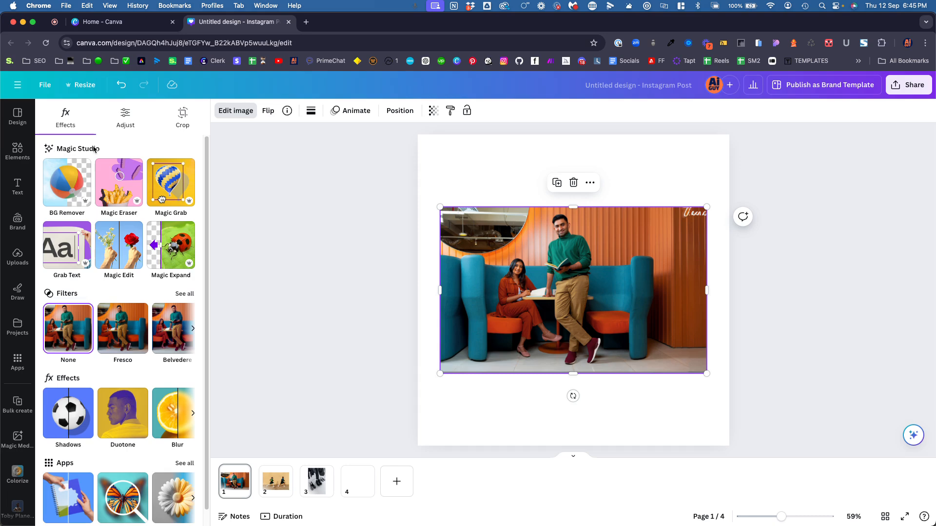
{"action": "left_click", "coordinate": [171, 181]}
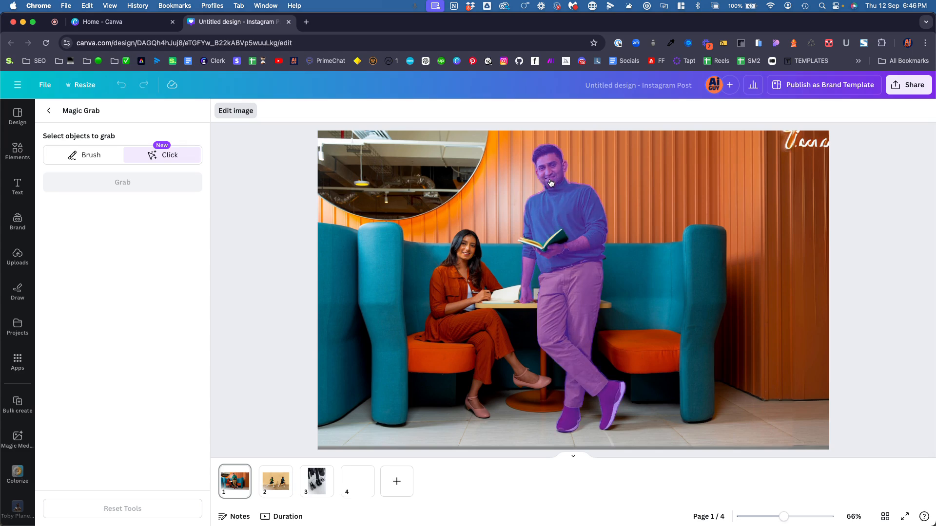
{"action": "left_click", "coordinate": [90, 156]}
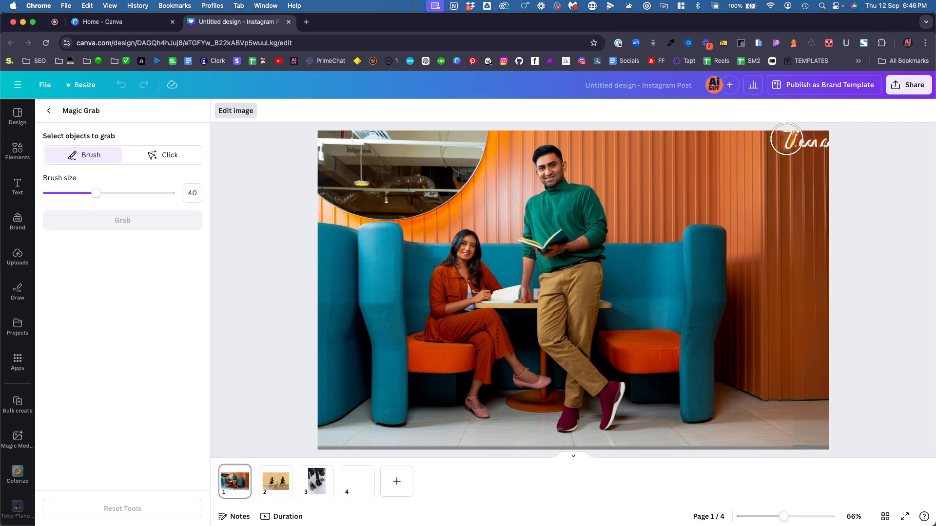
{"action": "left_click", "coordinate": [152, 159]}
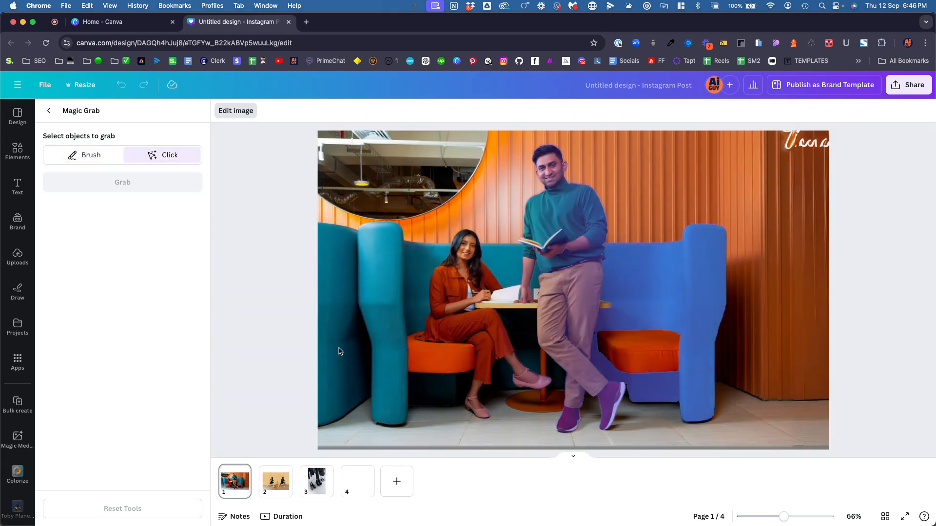
{"action": "left_click", "coordinate": [570, 219]}
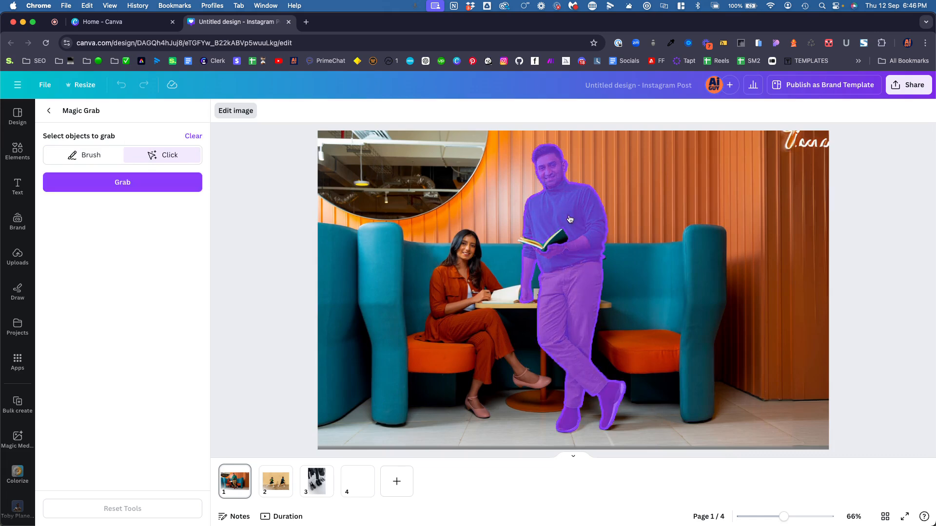
{"action": "left_click", "coordinate": [113, 186]}
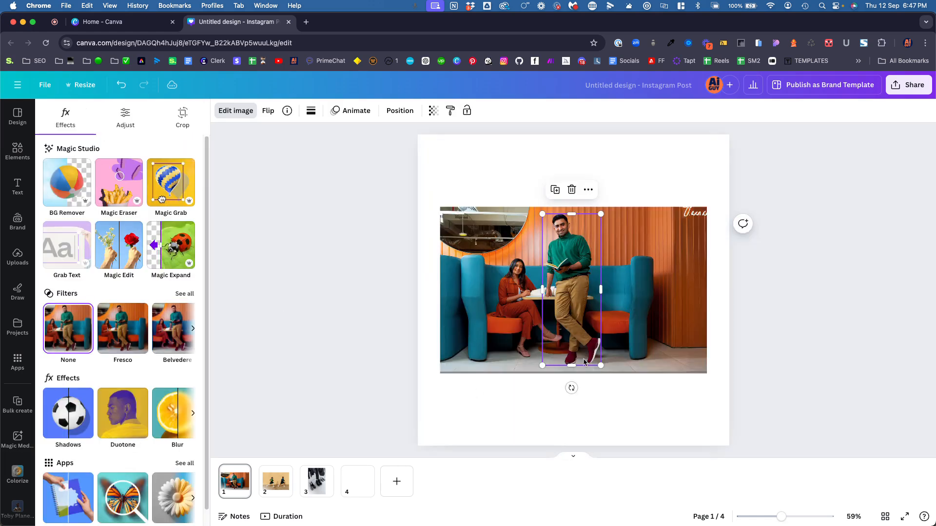
{"action": "left_click_drag", "start_coordinate": [577, 315], "coordinate": [611, 318]}
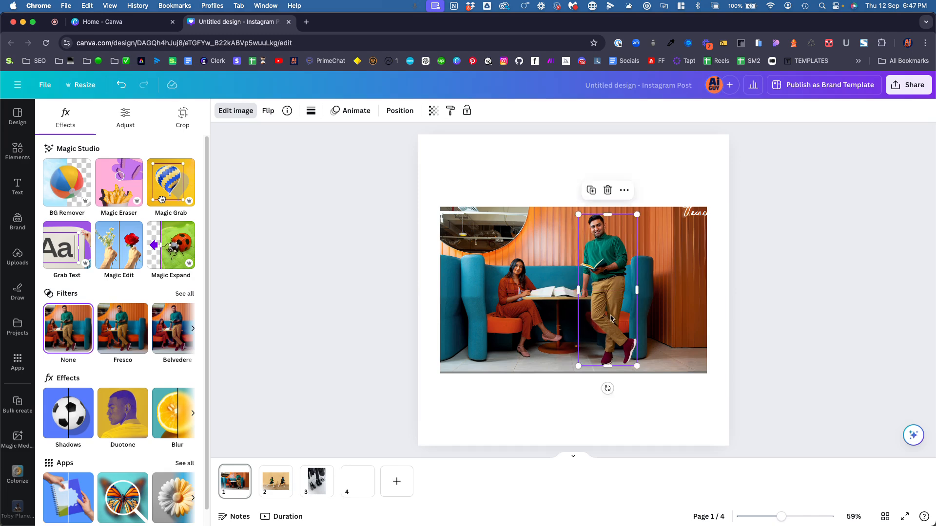
- Copy the cut-out standing man from page 1 and paste him onto blank page 4
{"action": "left_click", "coordinate": [699, 420]}
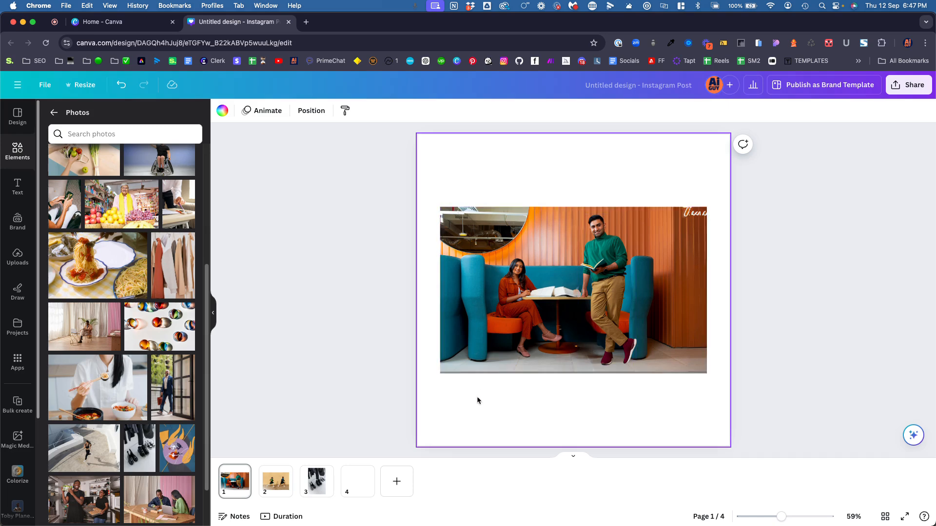
{"action": "left_click", "coordinate": [601, 284]}
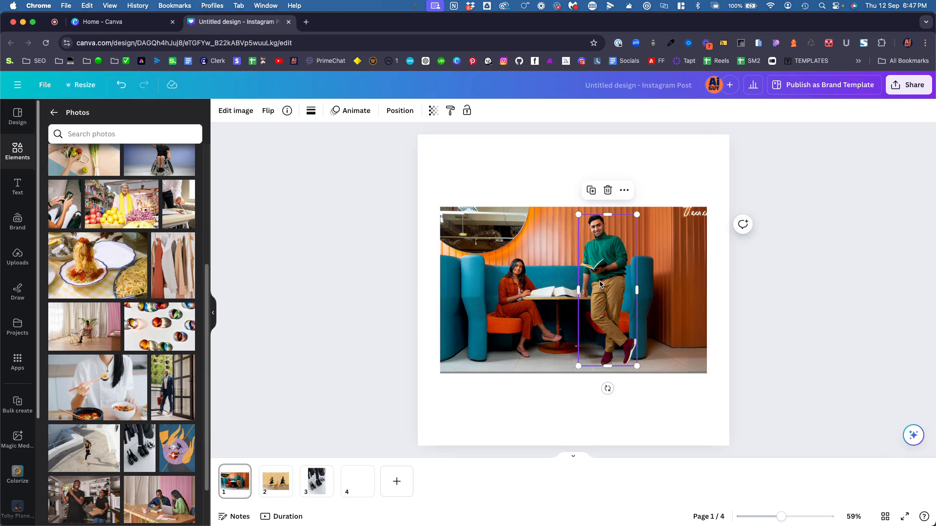
{"action": "left_click", "coordinate": [351, 480]}
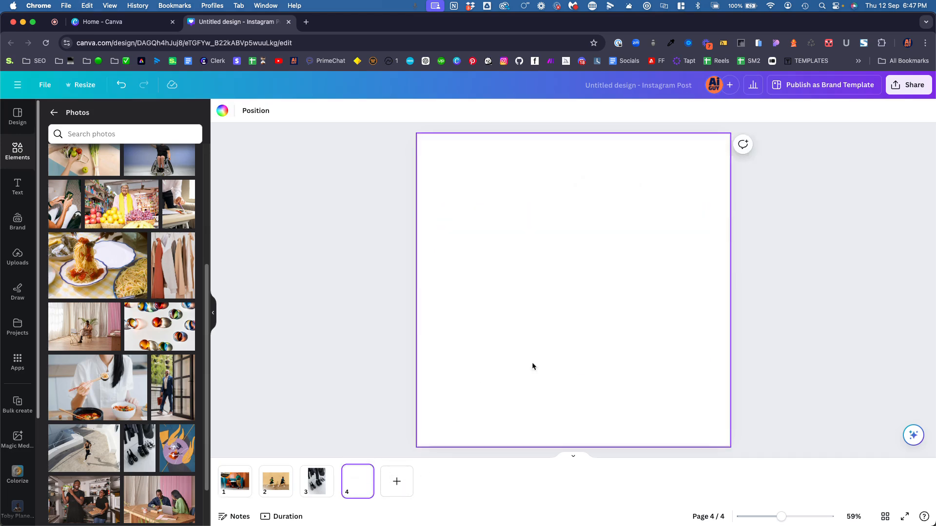
{"action": "key", "text": "super+v"}
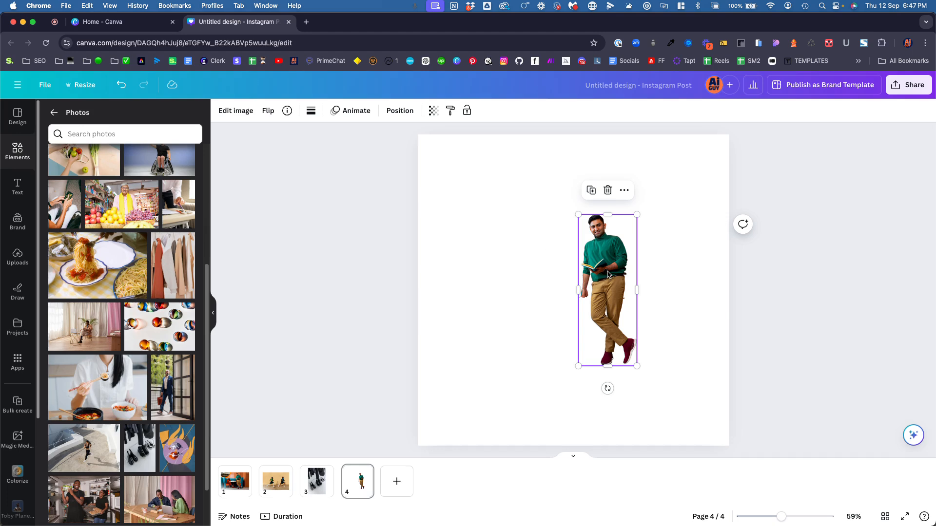
{"action": "left_click", "coordinate": [678, 318]}
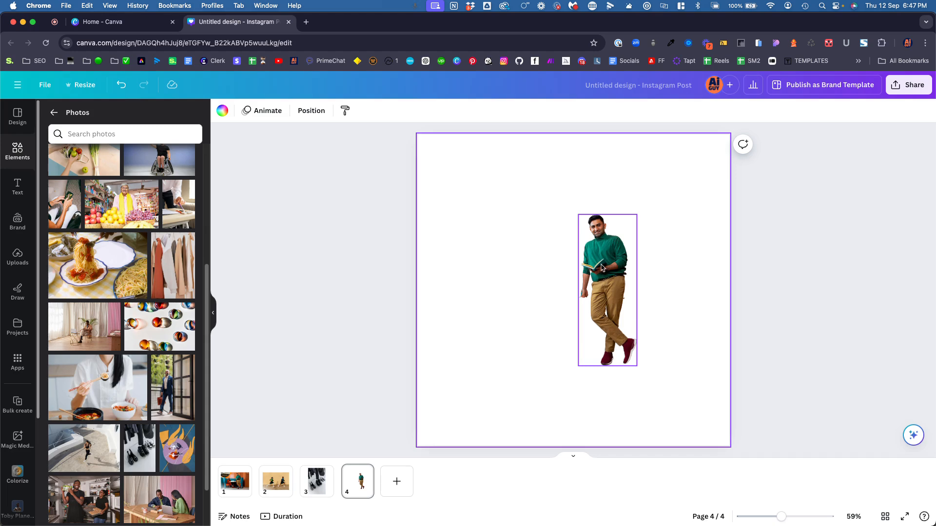
- Apply the Backdrop shadow effect to the cut-out man on page 4
{"action": "left_click", "coordinate": [603, 266]}
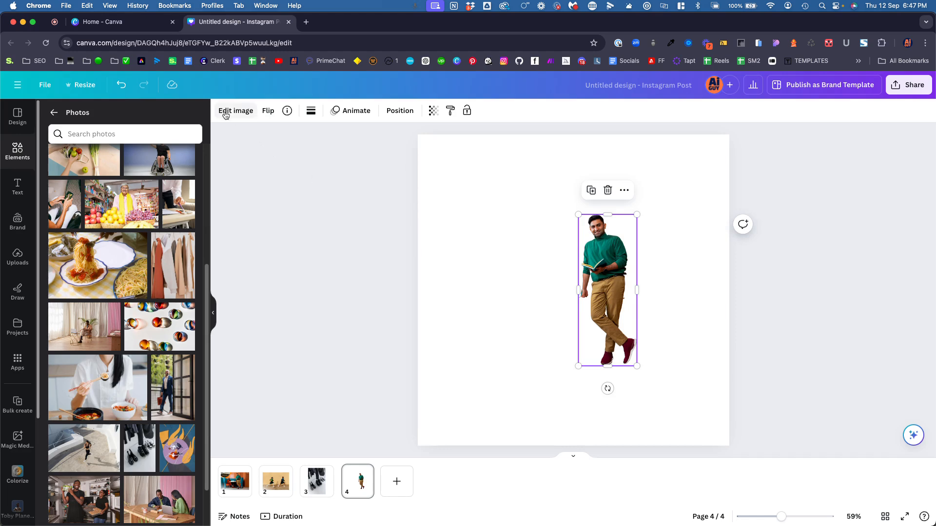
{"action": "left_click", "coordinate": [227, 113]}
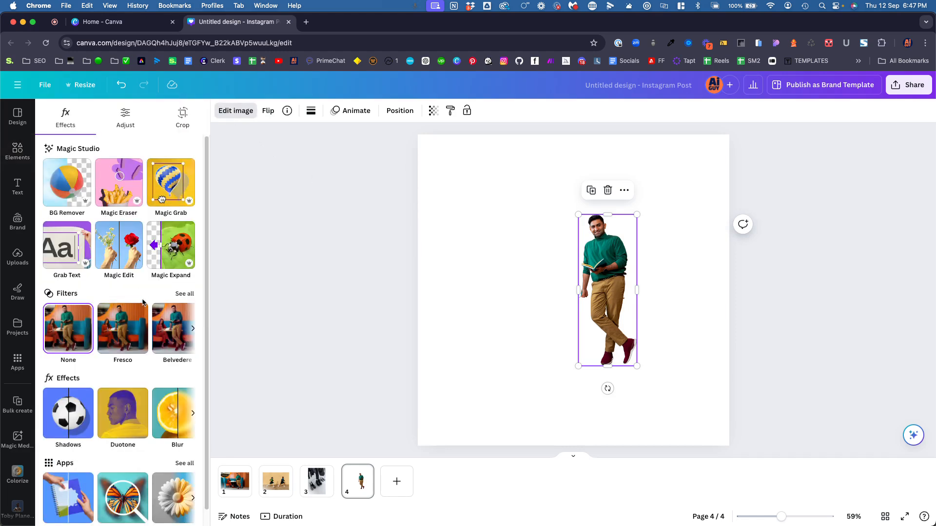
{"action": "left_click", "coordinate": [69, 422]}
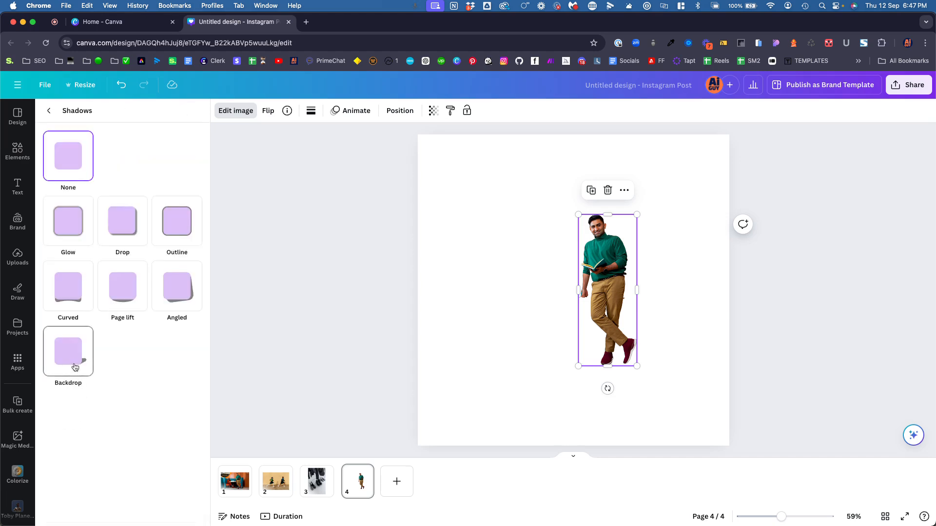
{"action": "left_click", "coordinate": [72, 360]}
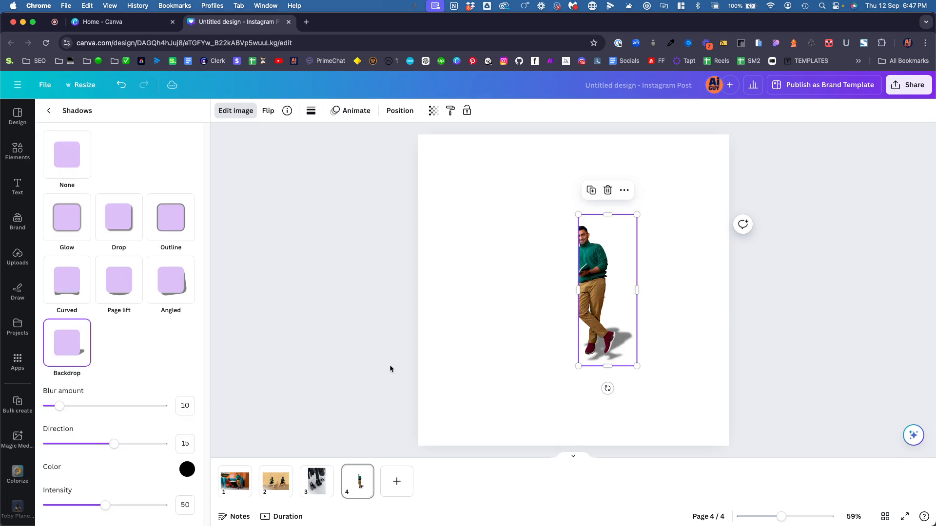
- Extend the image frame to fit the man's whole figure and shadow, and enlarge him in the lower middle of the page
{"action": "left_click_drag", "start_coordinate": [579, 290], "coordinate": [559, 291]}
{"action": "left_click_drag", "start_coordinate": [592, 317], "coordinate": [594, 393]}
{"action": "left_click_drag", "start_coordinate": [542, 286], "coordinate": [476, 222]}
{"action": "left_click", "coordinate": [718, 350]}
{"action": "left_click", "coordinate": [792, 341]}
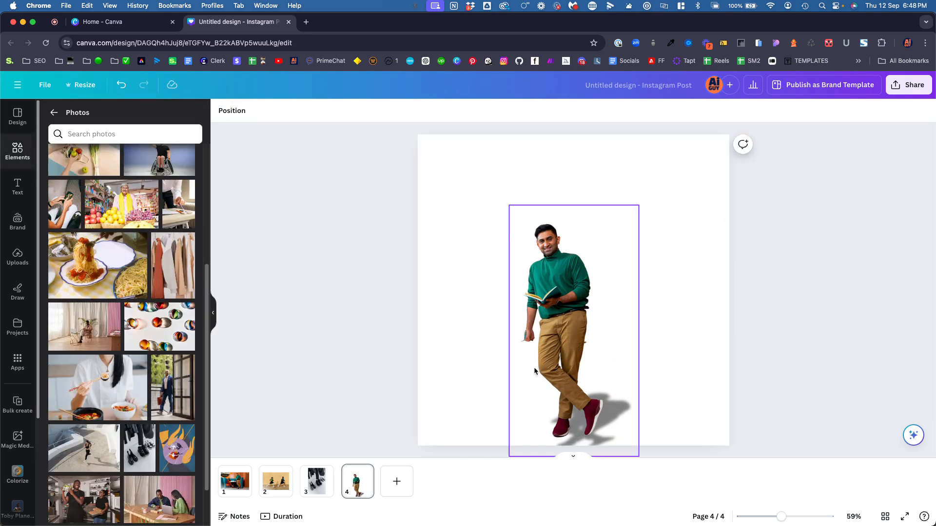
- Open the cut-out man in Magic Eraser with Brush mode and set the brush size to 2
{"action": "scroll", "coordinate": [530, 349], "scroll_direction": "up", "scroll_amount": 10}
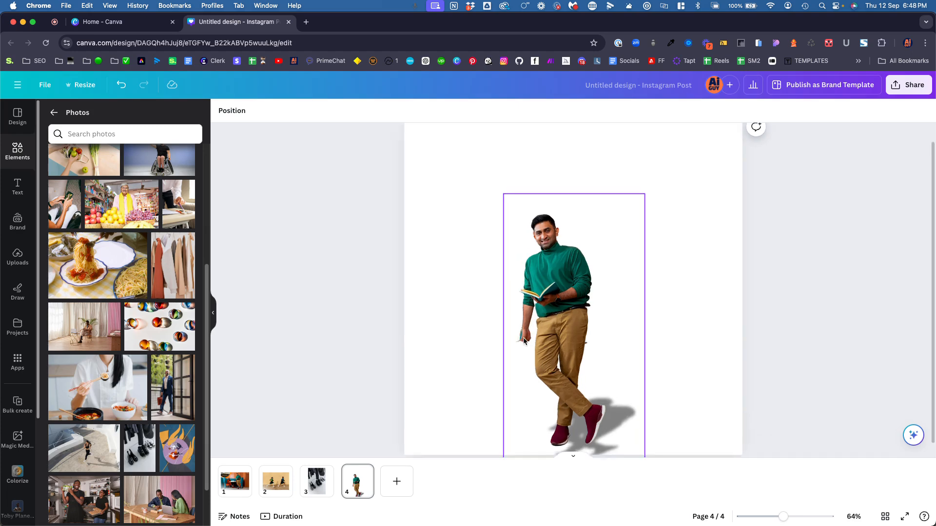
{"action": "scroll", "coordinate": [458, 341], "scroll_direction": "up", "scroll_amount": 6}
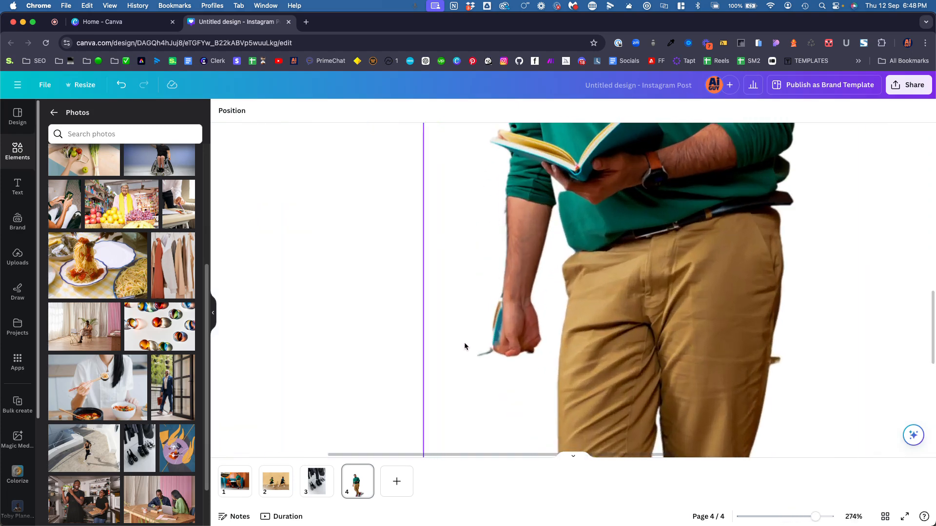
{"action": "scroll", "coordinate": [492, 341], "scroll_direction": "up", "scroll_amount": 4}
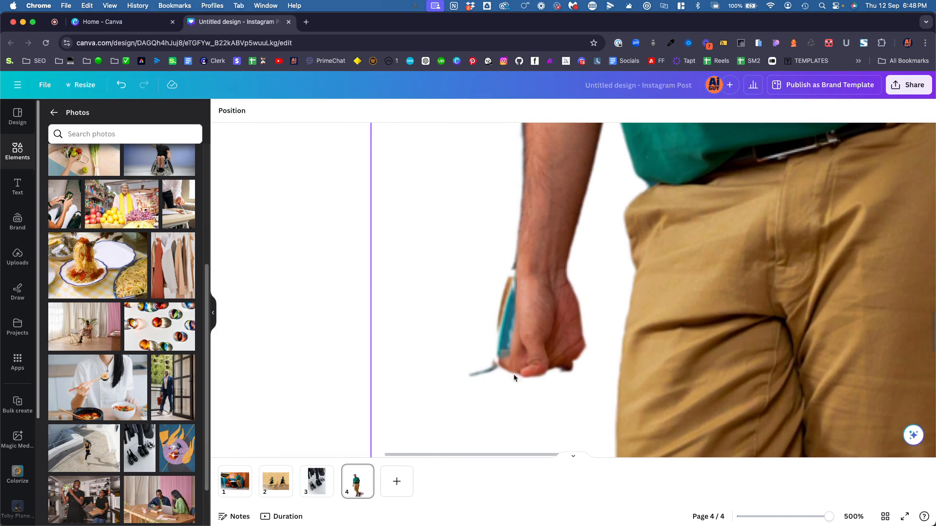
{"action": "left_click", "coordinate": [541, 368]}
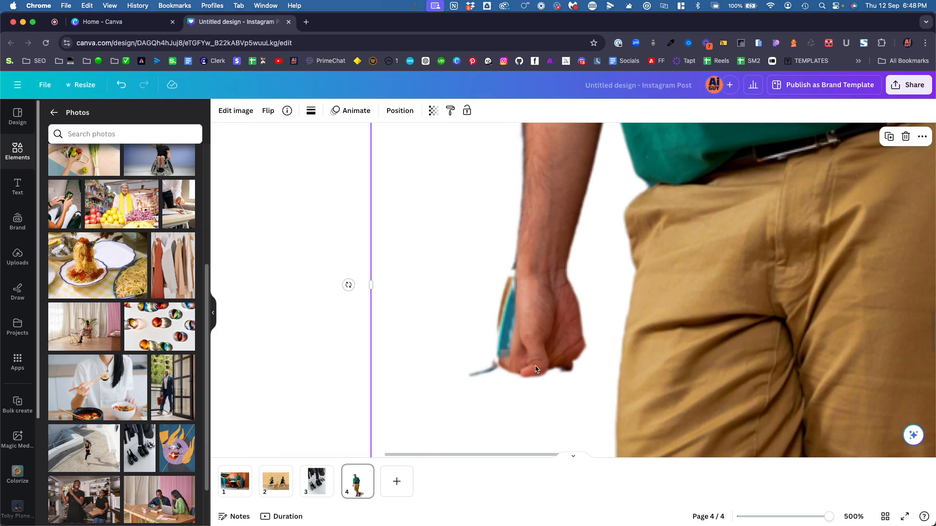
{"action": "left_click", "coordinate": [246, 113]}
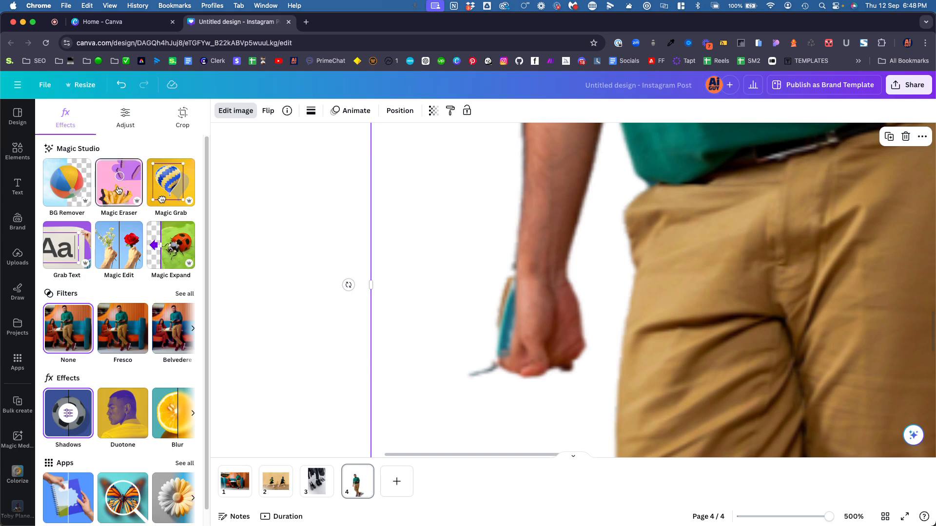
{"action": "left_click", "coordinate": [118, 190]}
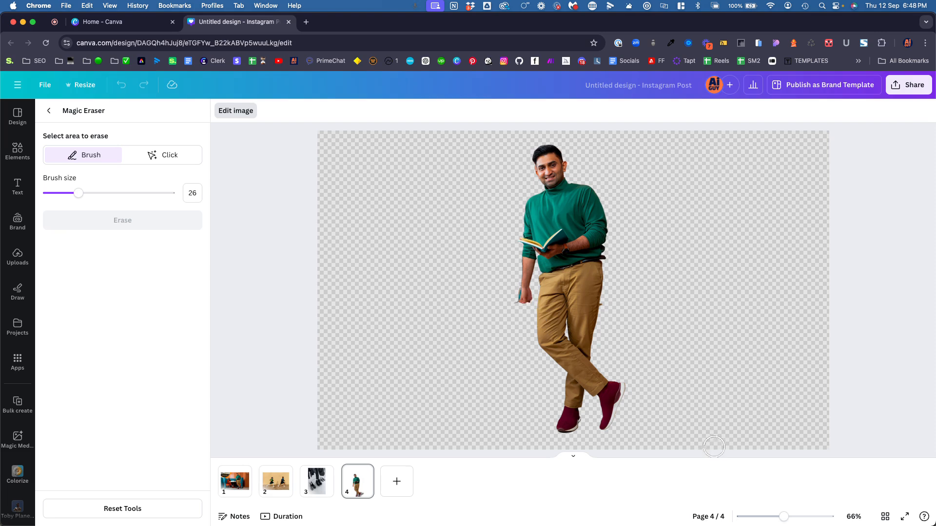
{"action": "left_click_drag", "start_coordinate": [784, 517], "coordinate": [821, 518]}
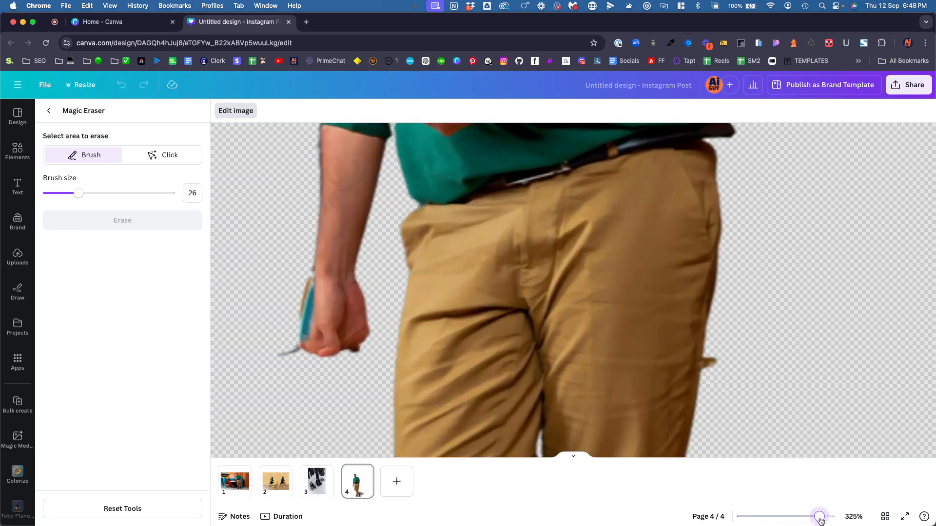
{"action": "scroll", "coordinate": [360, 370], "scroll_direction": "left", "scroll_amount": 3}
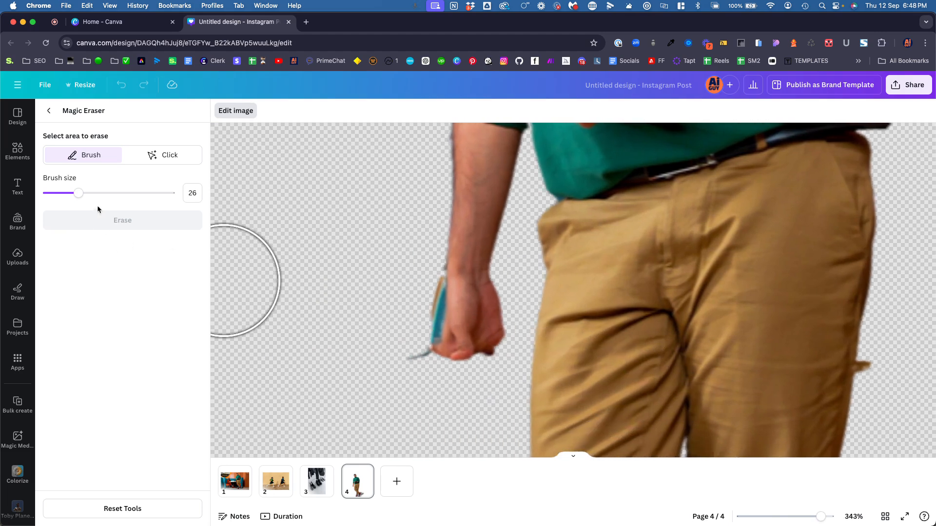
{"action": "left_click_drag", "start_coordinate": [86, 196], "coordinate": [49, 197]}
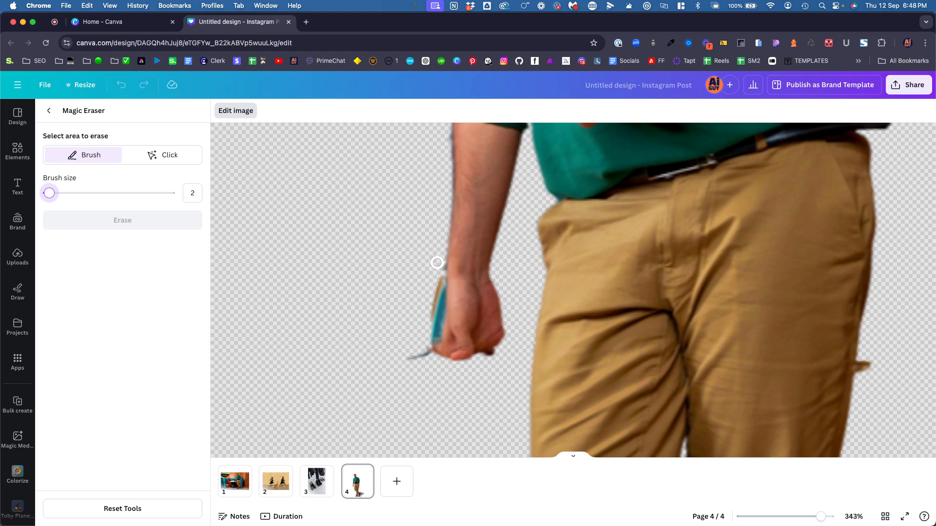
- Brush over the leftover fragments around the man's lowered hand and beside his trousers, and erase them
{"action": "mouse_move", "coordinate": [439, 262]}
{"action": "left_mouse_down"}
{"action": "mouse_move", "coordinate": [435, 333]}
{"action": "mouse_move", "coordinate": [406, 352]}
{"action": "mouse_move", "coordinate": [422, 352]}
{"action": "mouse_move", "coordinate": [408, 348]}
{"action": "left_mouse_up"}
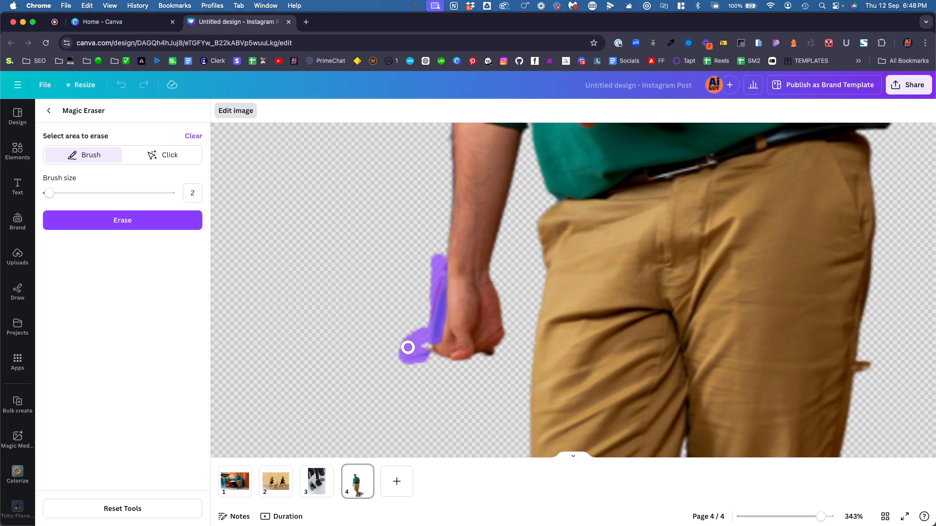
{"action": "mouse_move", "coordinate": [871, 364]}
{"action": "left_mouse_down"}
{"action": "mouse_move", "coordinate": [868, 374]}
{"action": "mouse_move", "coordinate": [859, 368]}
{"action": "mouse_move", "coordinate": [862, 376]}
{"action": "left_mouse_up"}
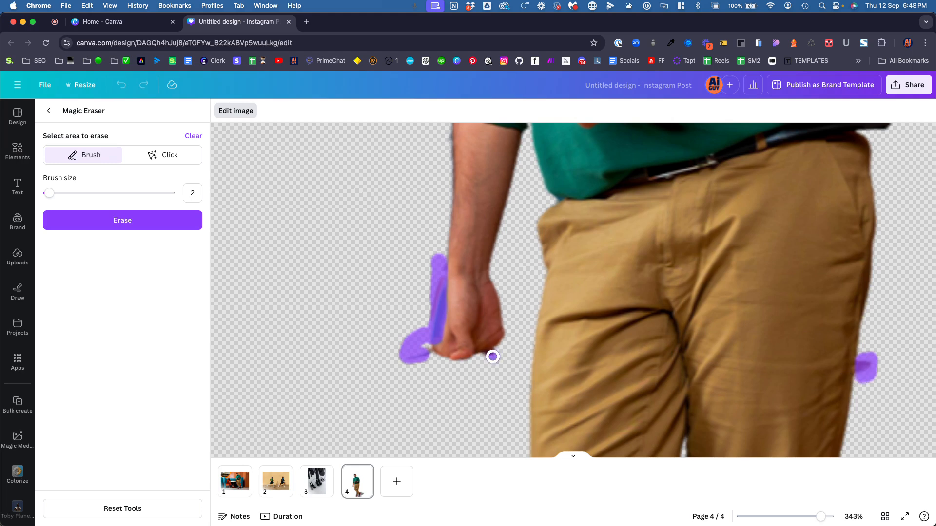
{"action": "left_click_drag", "start_coordinate": [489, 358], "coordinate": [492, 358]}
{"action": "left_click", "coordinate": [113, 220]}
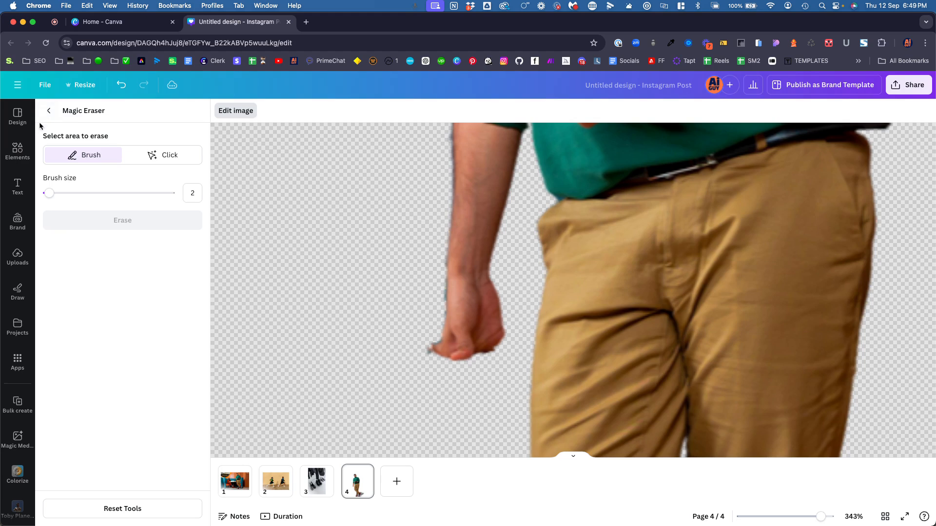
{"action": "left_click", "coordinate": [49, 111]}
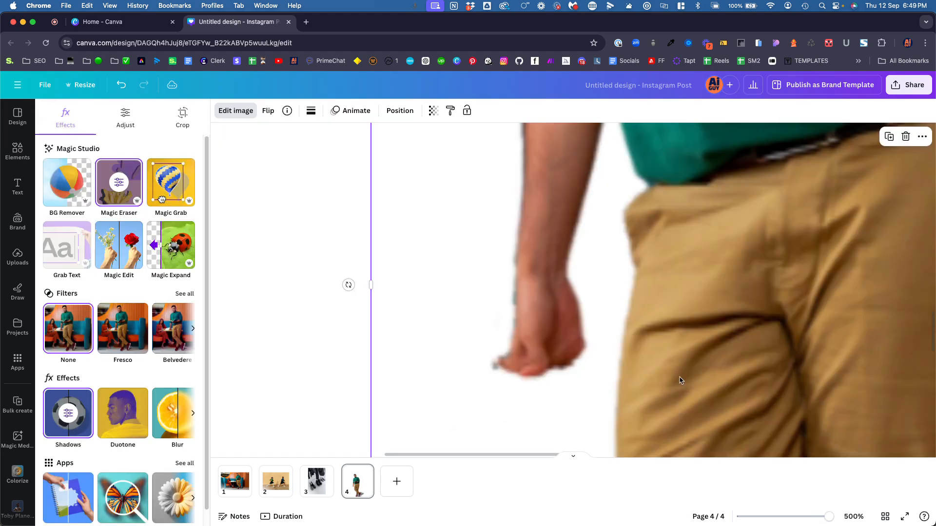
- Move the cut-out man to the left side of page 4
{"action": "scroll", "coordinate": [680, 380], "scroll_direction": "down", "scroll_amount": 10}
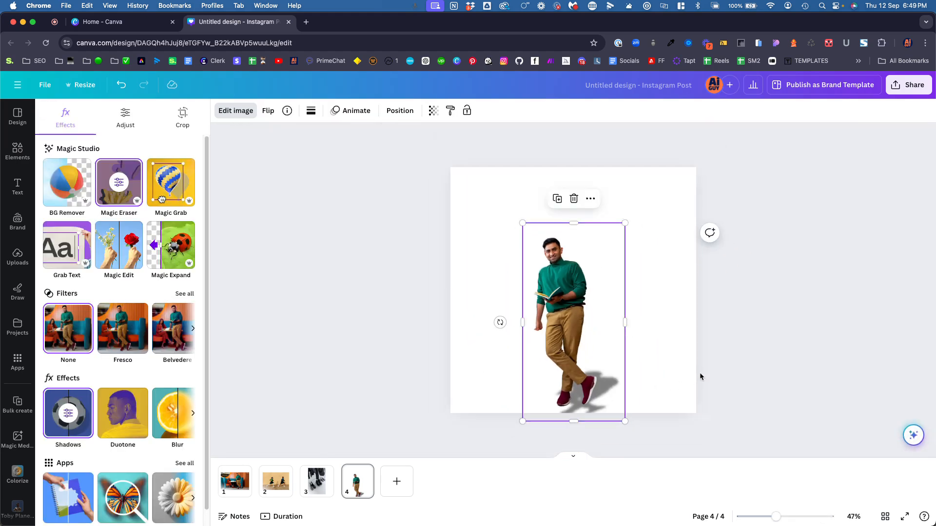
{"action": "left_click", "coordinate": [509, 362]}
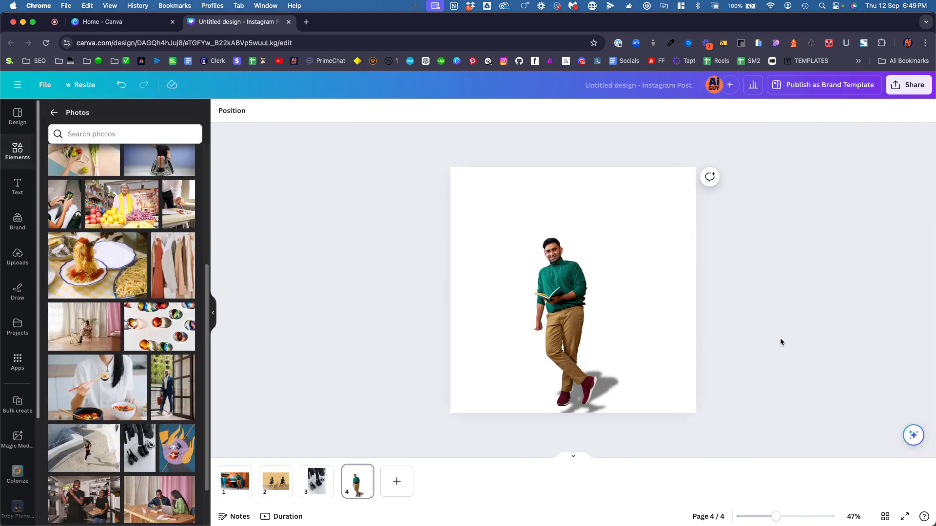
{"action": "left_click_drag", "start_coordinate": [568, 343], "coordinate": [489, 329]}
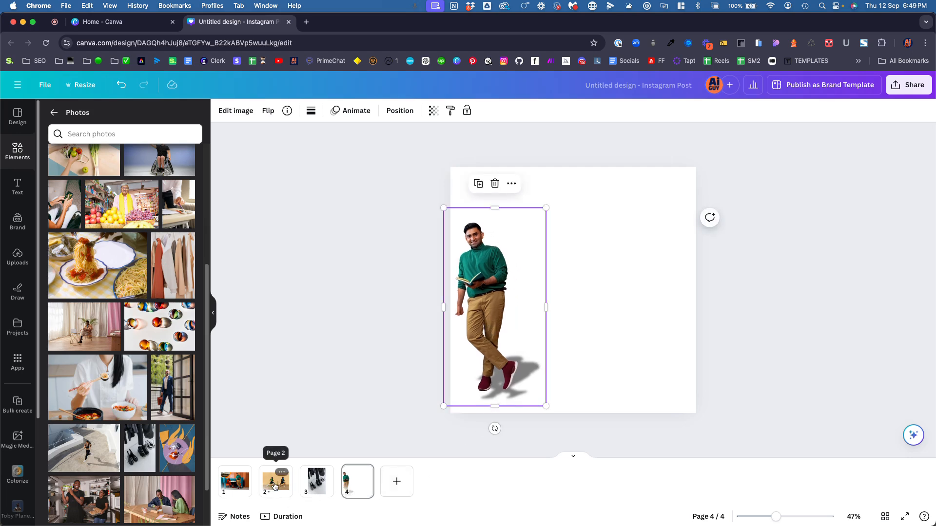
- Separate the front pair of black boots from the page 3 photo with Magic Grab in Click mode
{"action": "left_click", "coordinate": [316, 481]}
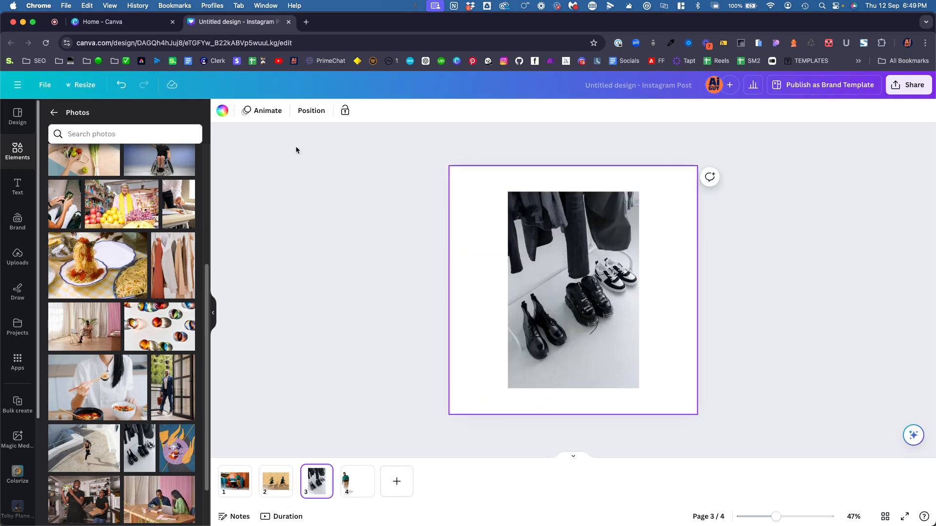
{"action": "left_click", "coordinate": [542, 265]}
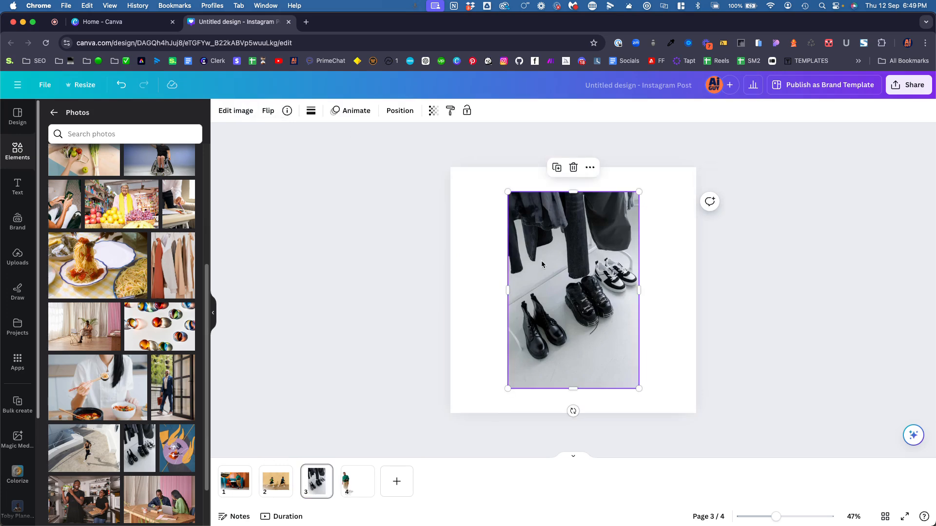
{"action": "left_click", "coordinate": [232, 113]}
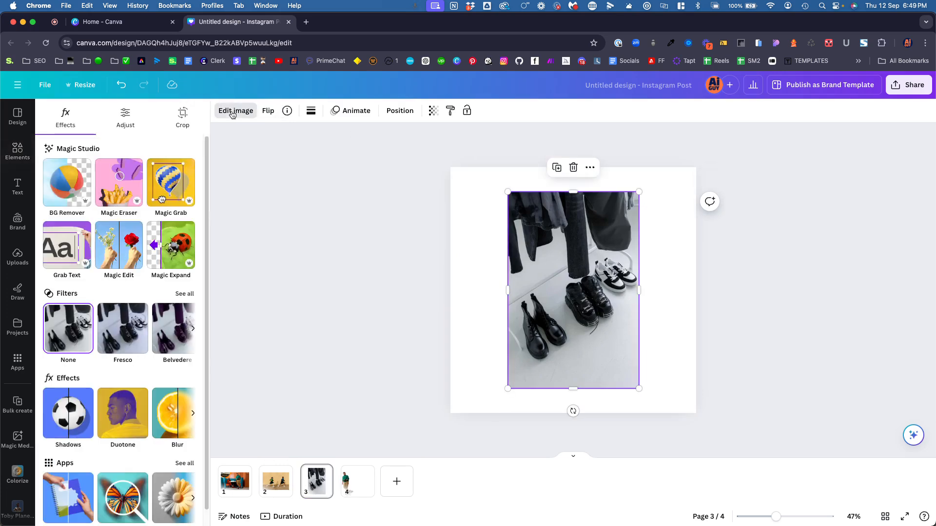
{"action": "left_click", "coordinate": [160, 177]}
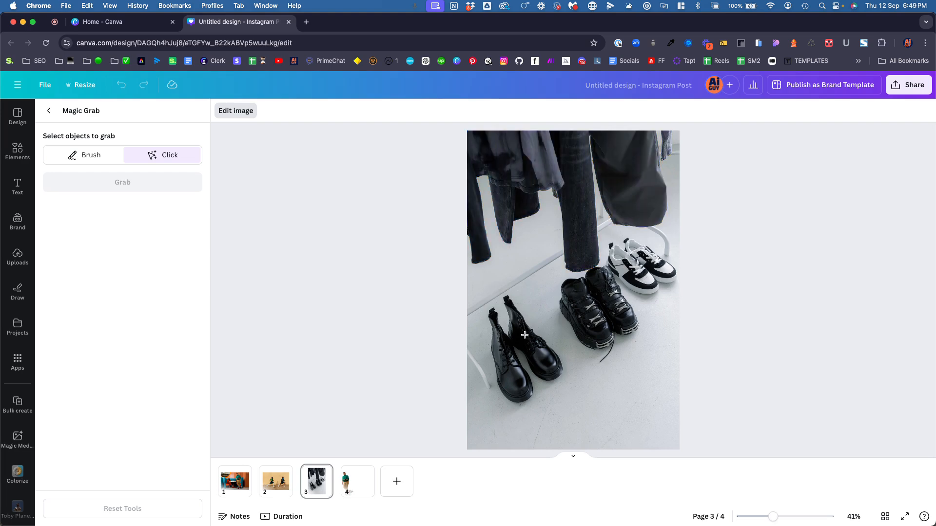
{"action": "left_click", "coordinate": [525, 335]}
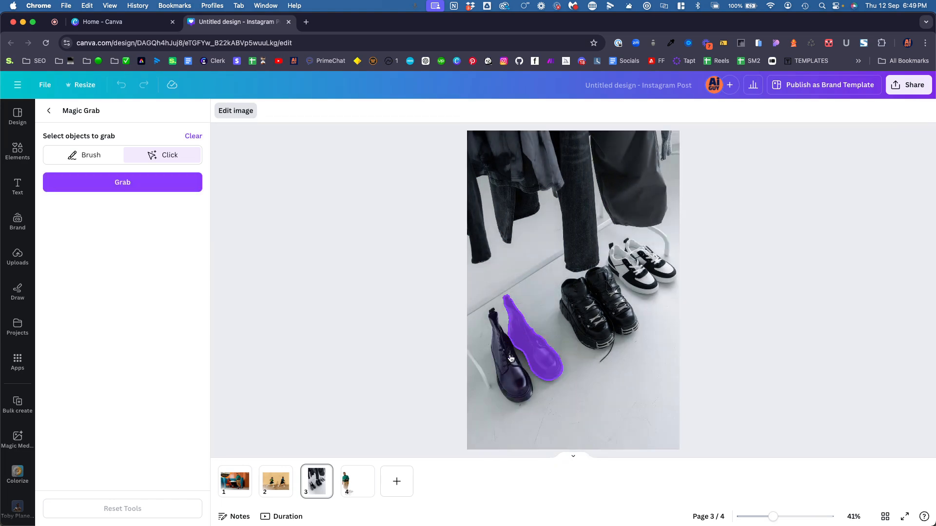
{"action": "left_click", "coordinate": [507, 359]}
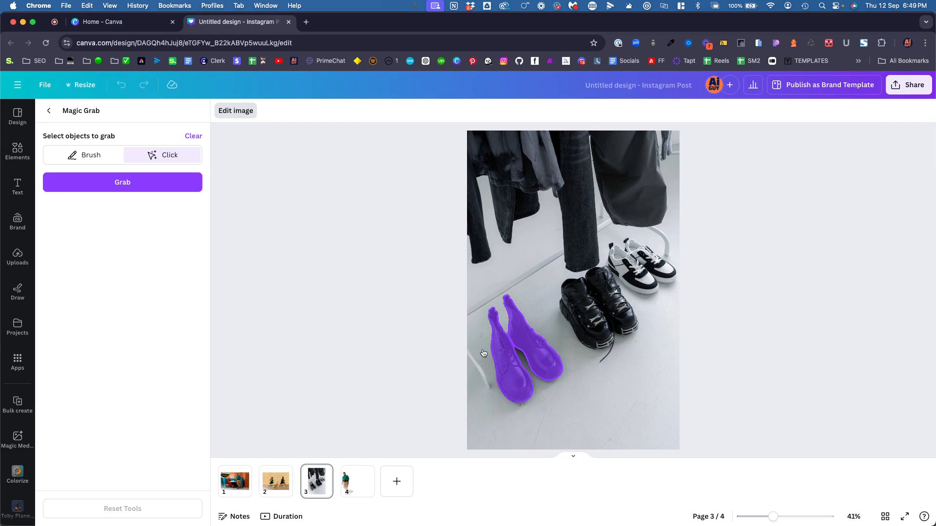
{"action": "left_click", "coordinate": [118, 187]}
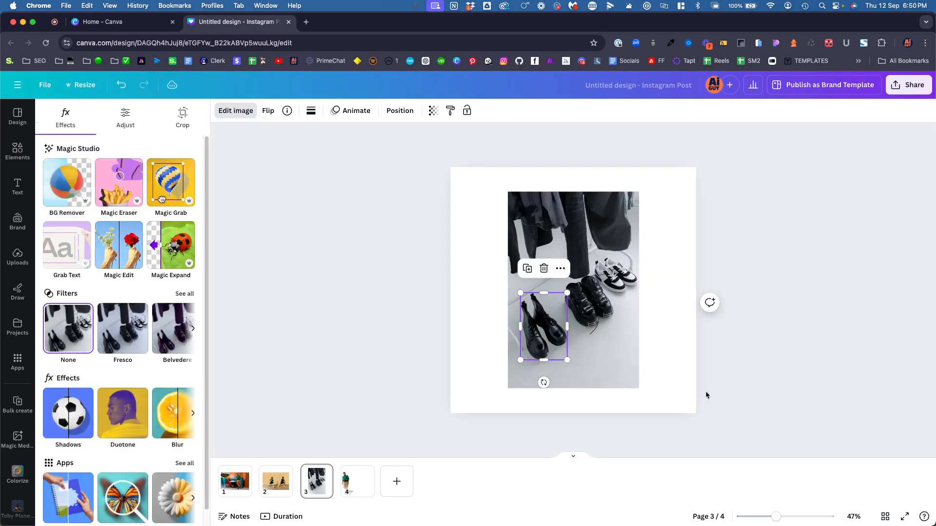
- Shift the grabbed boots slightly down in the photo and paste a copy of them onto page 4 beside the man
{"action": "mouse_move", "coordinate": [553, 348]}
{"action": "left_mouse_down"}
{"action": "mouse_move", "coordinate": [582, 370]}
{"action": "mouse_move", "coordinate": [554, 358]}
{"action": "left_mouse_up"}
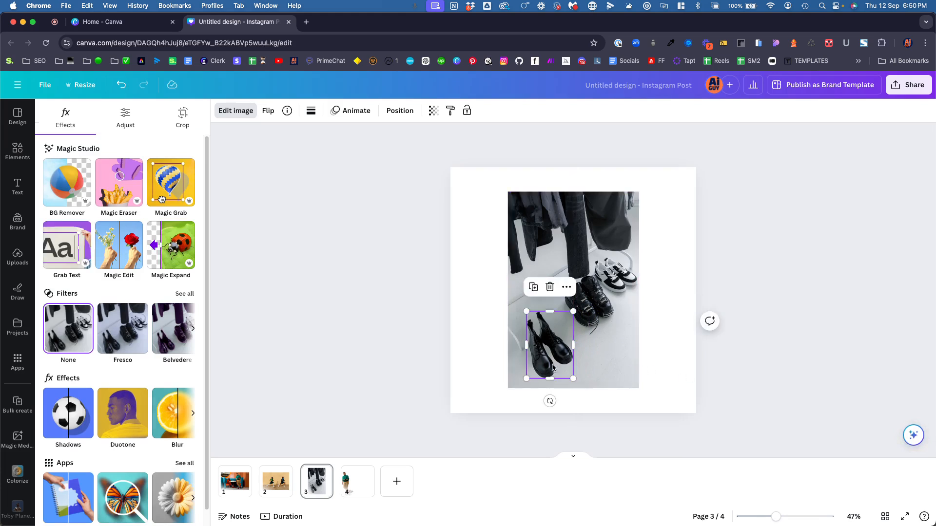
{"action": "left_click", "coordinate": [352, 485]}
{"action": "key", "text": "ctrl+v"}
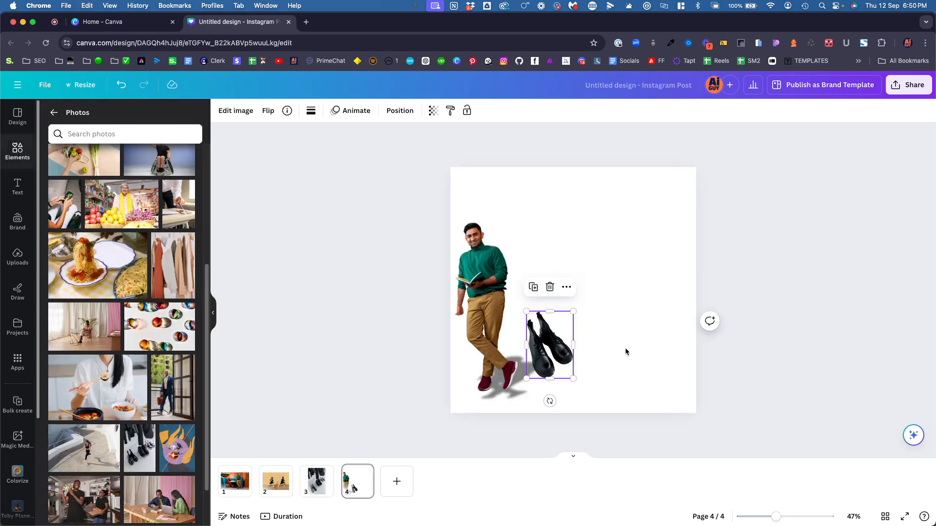
- Move the boots to the upper-right area of page 4, try a Glow shadow on them, and apply the Drop shadow instead
{"action": "left_click_drag", "start_coordinate": [550, 350], "coordinate": [648, 221]}
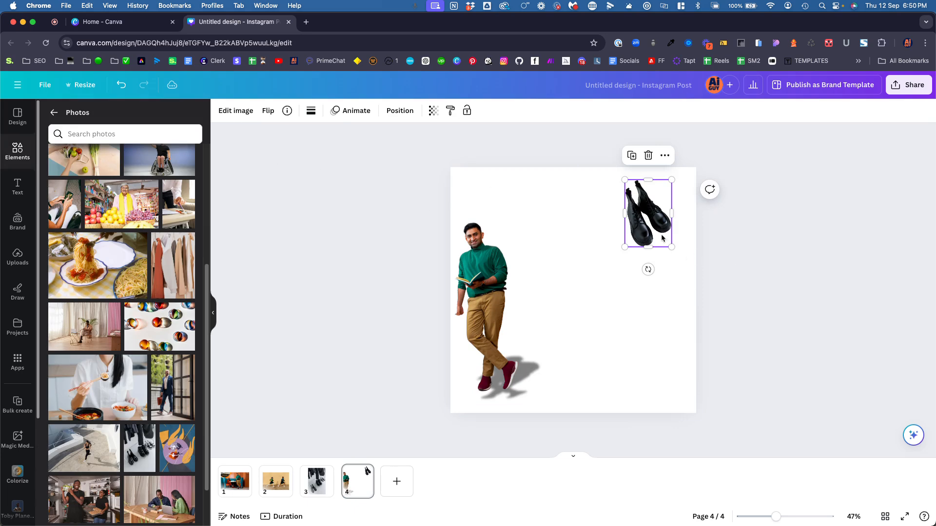
{"action": "left_click", "coordinate": [238, 111]}
{"action": "left_click", "coordinate": [58, 432]}
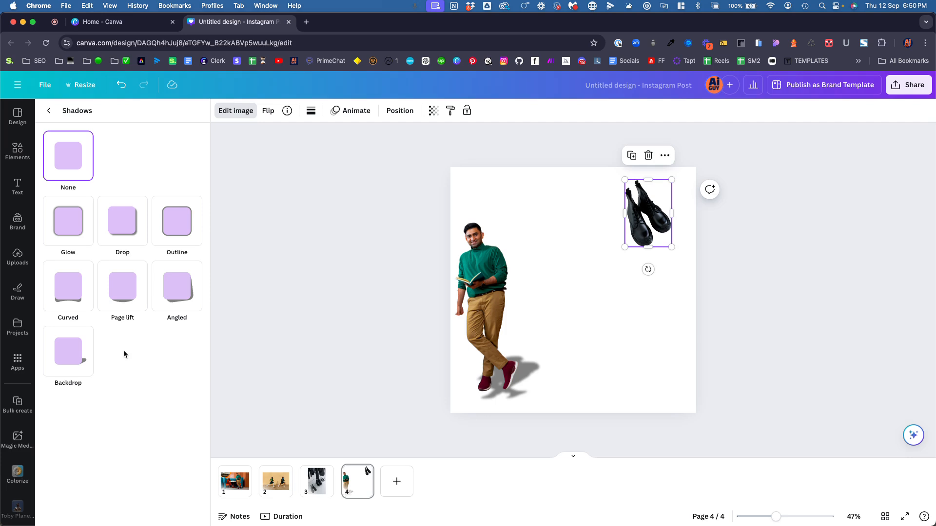
{"action": "left_click", "coordinate": [66, 220]}
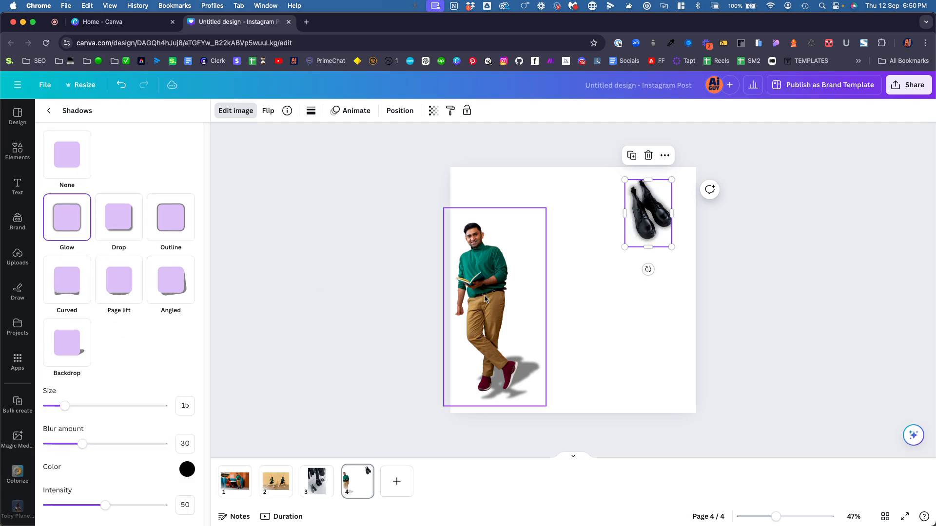
{"action": "left_click", "coordinate": [122, 220]}
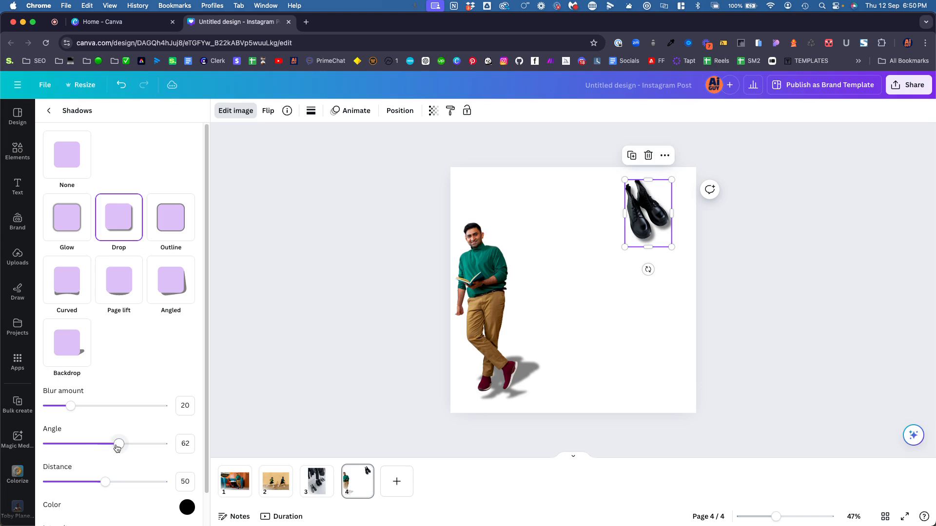
- Set the boots' drop shadow to blur 21, angle 51 and distance 24, and move the boots down beside the man's legs
{"action": "left_click_drag", "start_coordinate": [104, 486], "coordinate": [59, 488]}
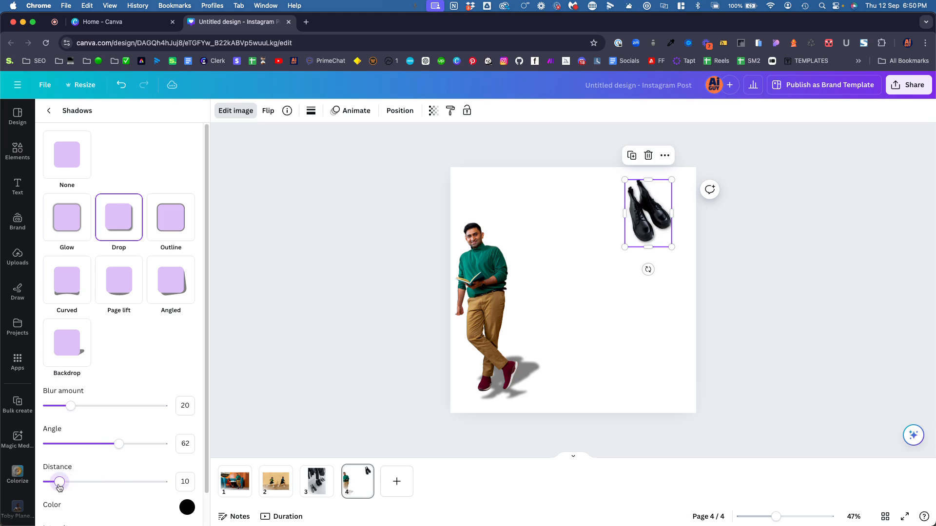
{"action": "mouse_move", "coordinate": [71, 406]}
{"action": "left_mouse_down"}
{"action": "mouse_move", "coordinate": [61, 405]}
{"action": "mouse_move", "coordinate": [72, 406]}
{"action": "left_mouse_up"}
{"action": "mouse_move", "coordinate": [59, 482]}
{"action": "left_mouse_down"}
{"action": "mouse_move", "coordinate": [152, 482]}
{"action": "mouse_move", "coordinate": [76, 481]}
{"action": "left_mouse_up"}
{"action": "left_click_drag", "start_coordinate": [112, 448], "coordinate": [106, 447]}
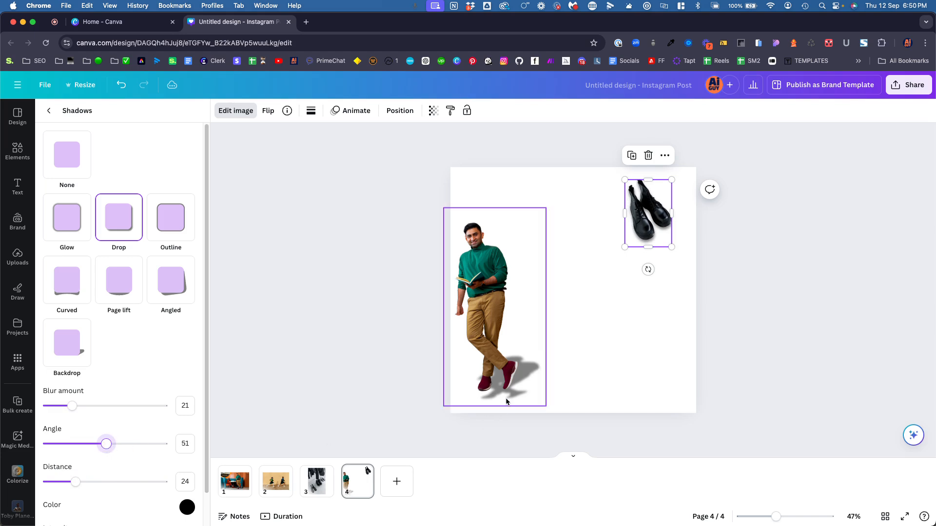
{"action": "left_click", "coordinate": [586, 368]}
{"action": "left_click_drag", "start_coordinate": [648, 223], "coordinate": [614, 328]}
{"action": "left_click", "coordinate": [642, 387]}
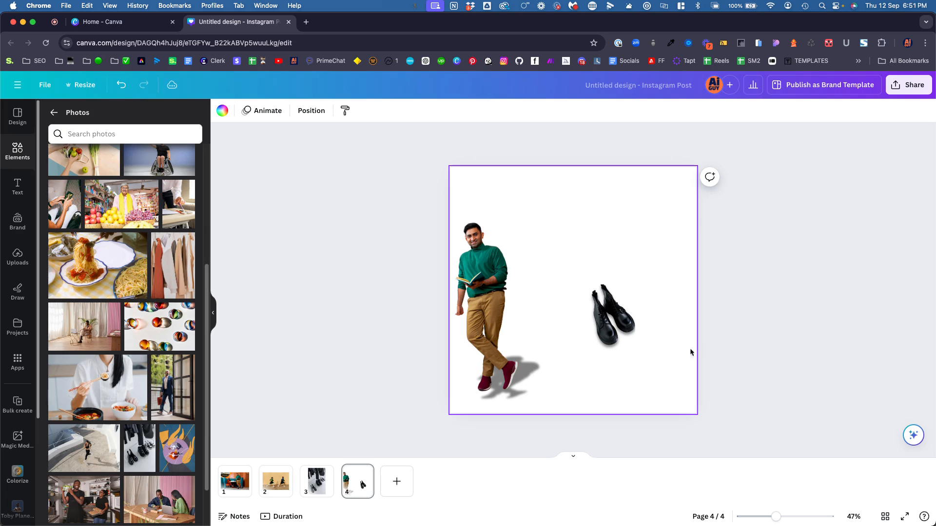
- Extend the boots' image frame slightly outward on all four sides and move the boots back up toward the page's upper right
{"action": "left_click", "coordinate": [637, 319]}
{"action": "left_click_drag", "start_coordinate": [636, 317], "coordinate": [580, 318]}
{"action": "left_click_drag", "start_coordinate": [609, 284], "coordinate": [610, 279]}
{"action": "left_click_drag", "start_coordinate": [613, 351], "coordinate": [613, 356]}
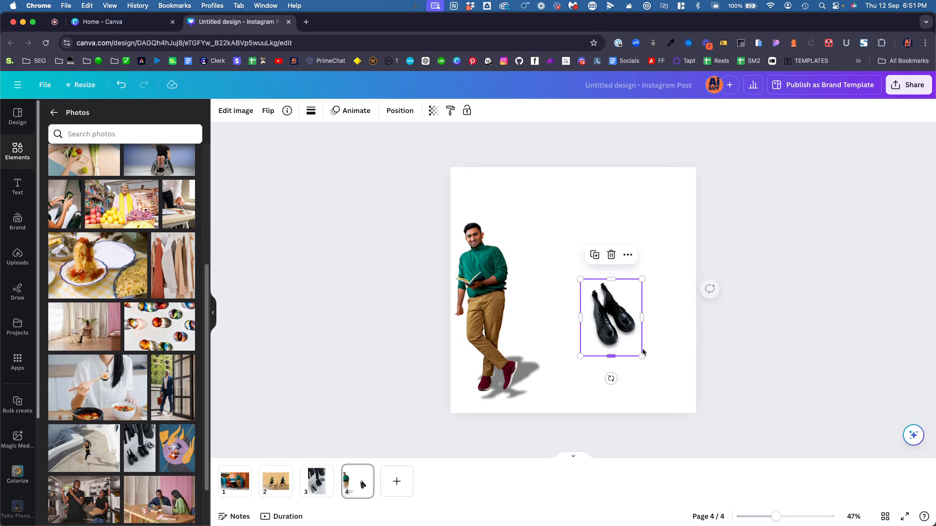
{"action": "left_click", "coordinate": [676, 346]}
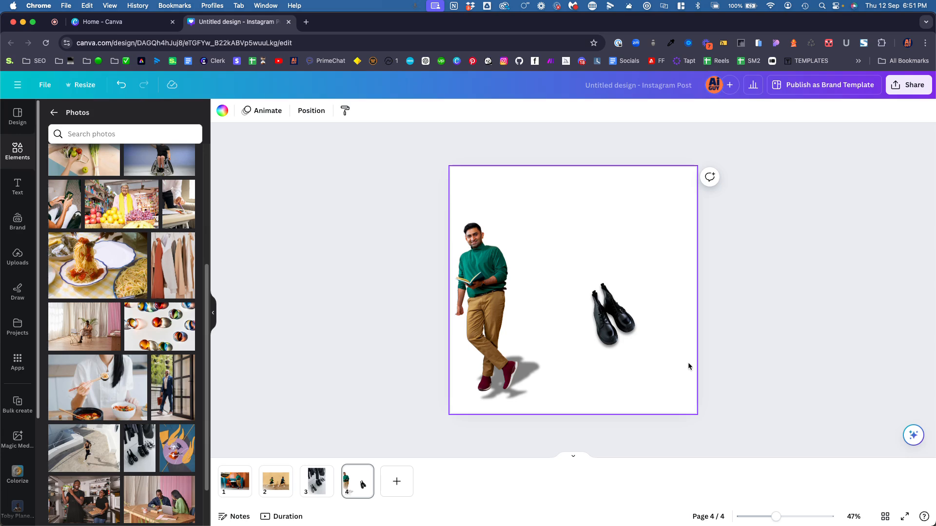
{"action": "left_click_drag", "start_coordinate": [624, 335], "coordinate": [654, 269]}
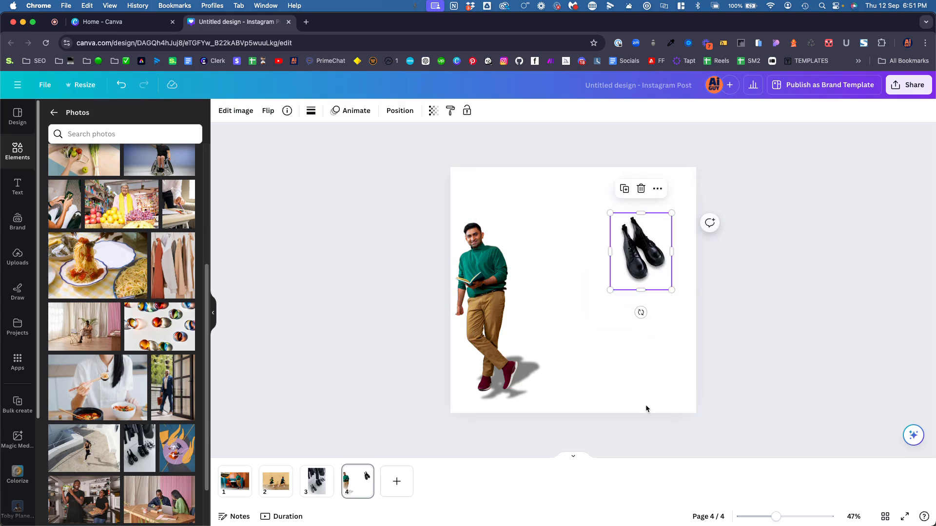
{"action": "left_click", "coordinate": [654, 391]}
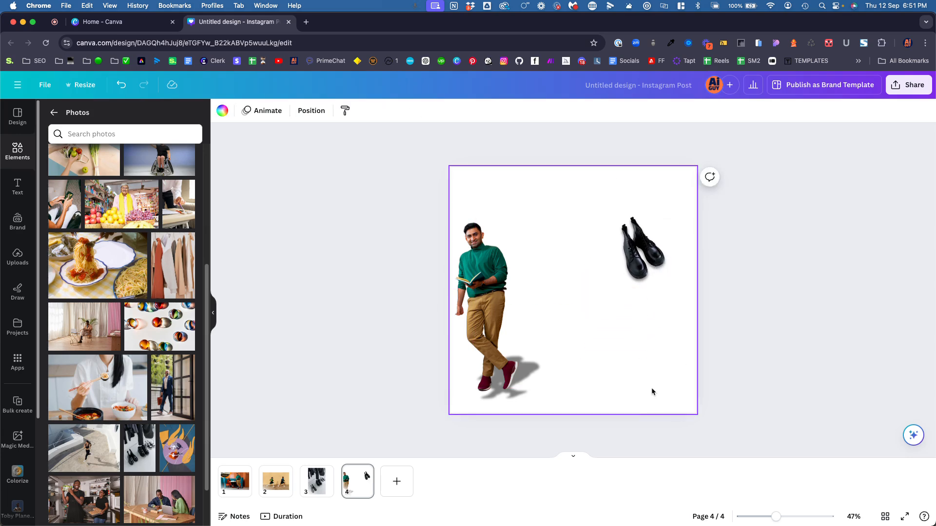